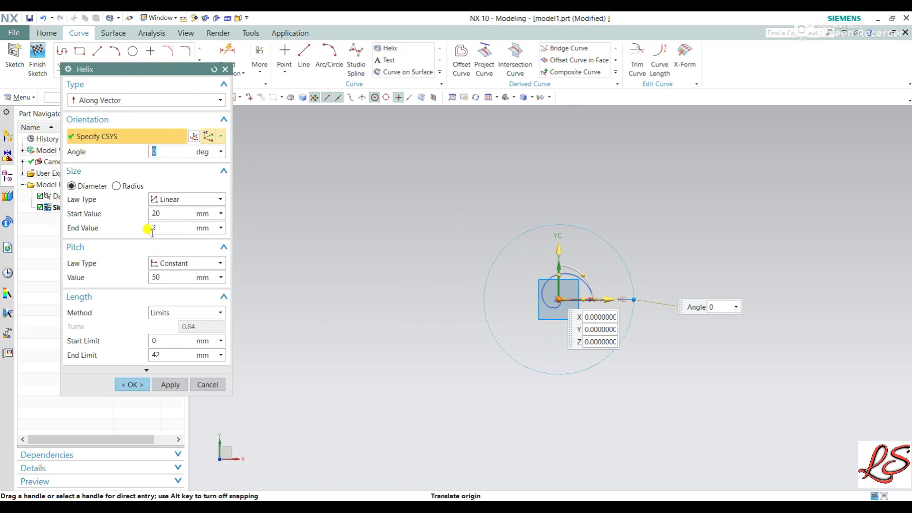
# - Create a helix with a constant 150 mm diameter, constant 15 mm pitch, and length limits from 0 to 50 mm
pyautogui.click(179, 199)
pyautogui.click(174, 205)
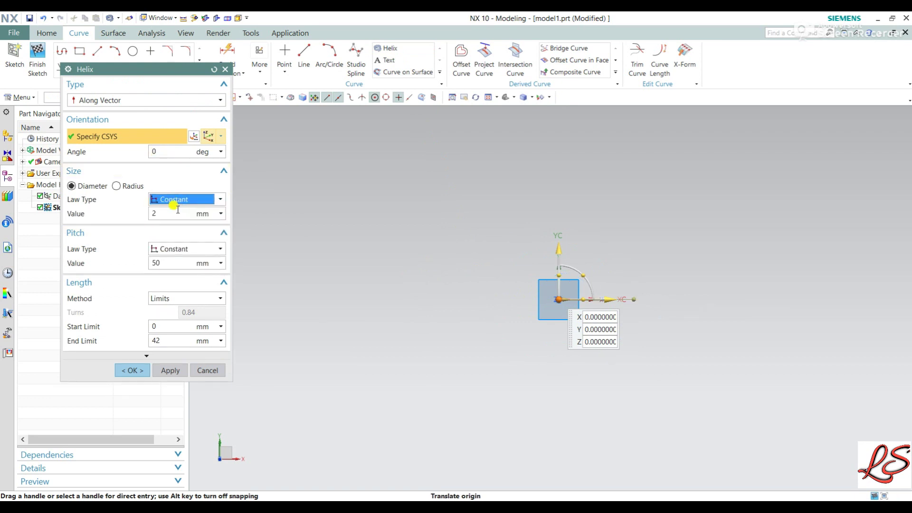
pyautogui.click(167, 261)
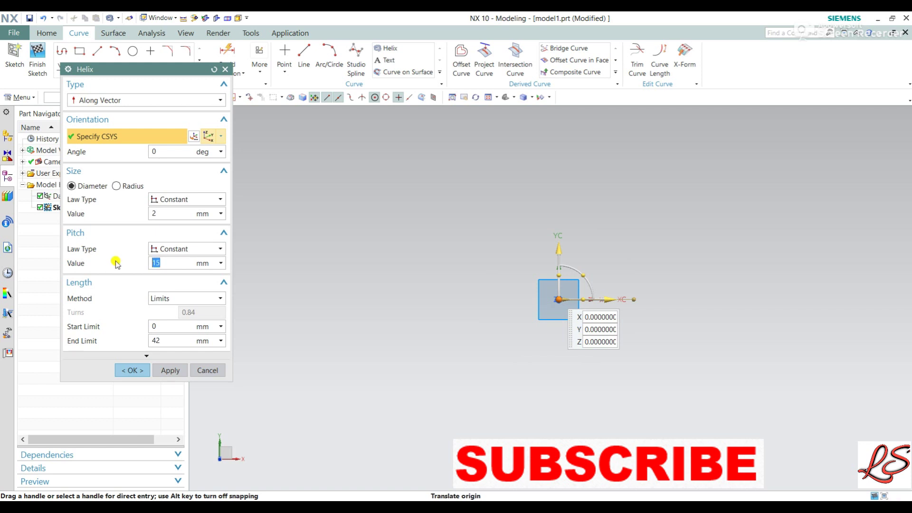
pyautogui.click(161, 341)
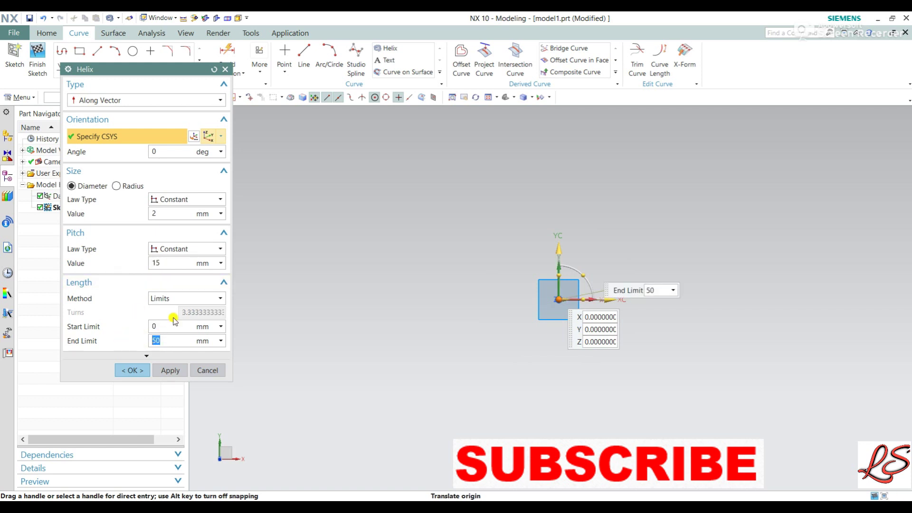
pyautogui.click(178, 213)
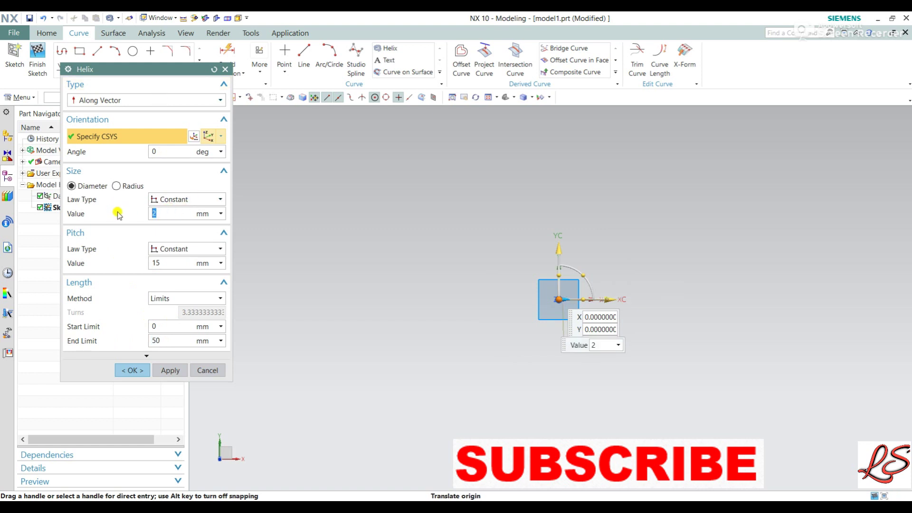
pyautogui.press('Return')
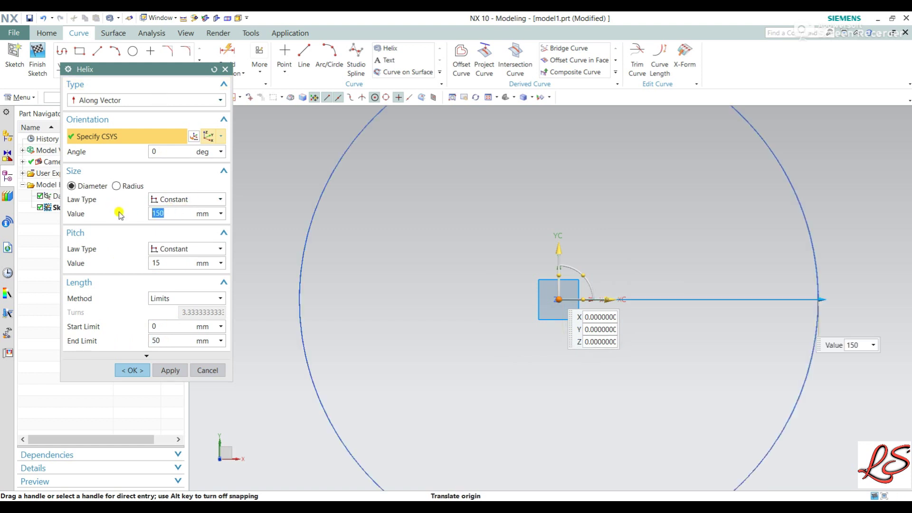
pyautogui.scroll(-4, 495, 308)
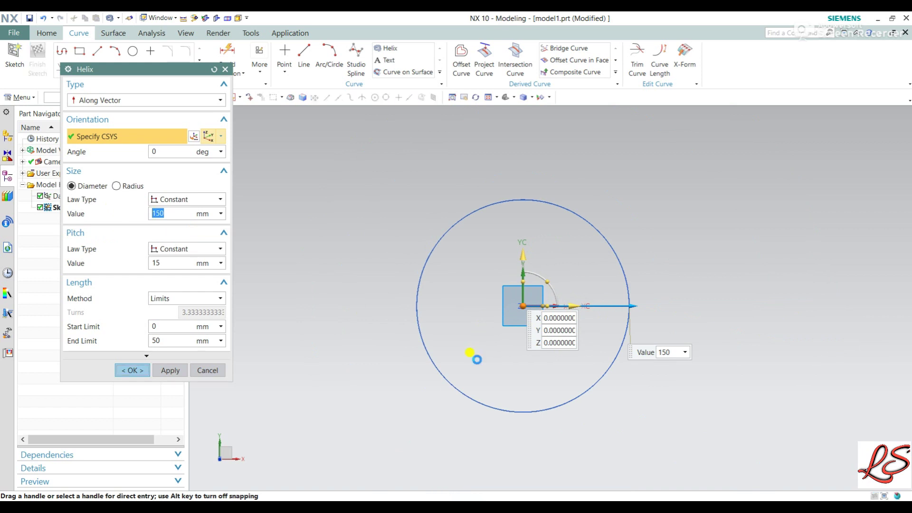
pyautogui.middleClick(482, 320)
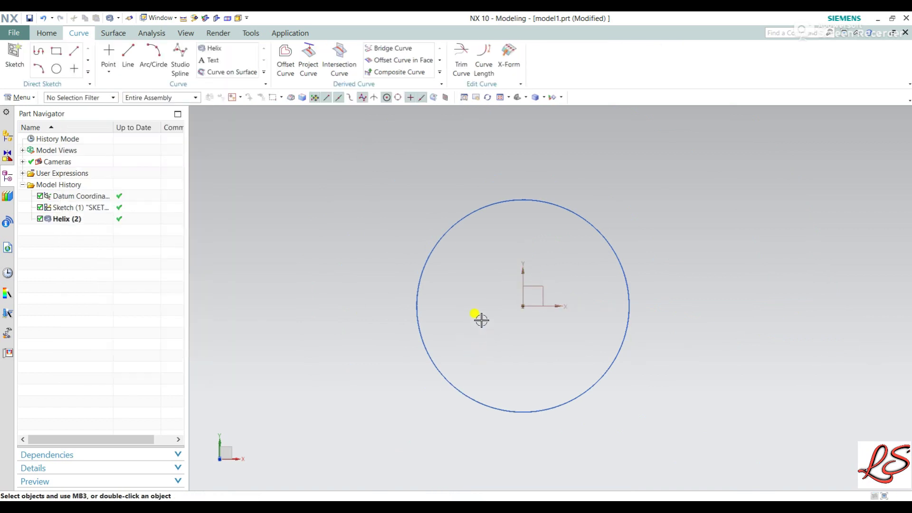
# - Reopen the helix for editing and shift its origin to about 4.4 mm along Z
pyautogui.doubleClick(434, 232)
pyautogui.moveTo(690, 373); pyautogui.dragTo(700, 316, button='middle')
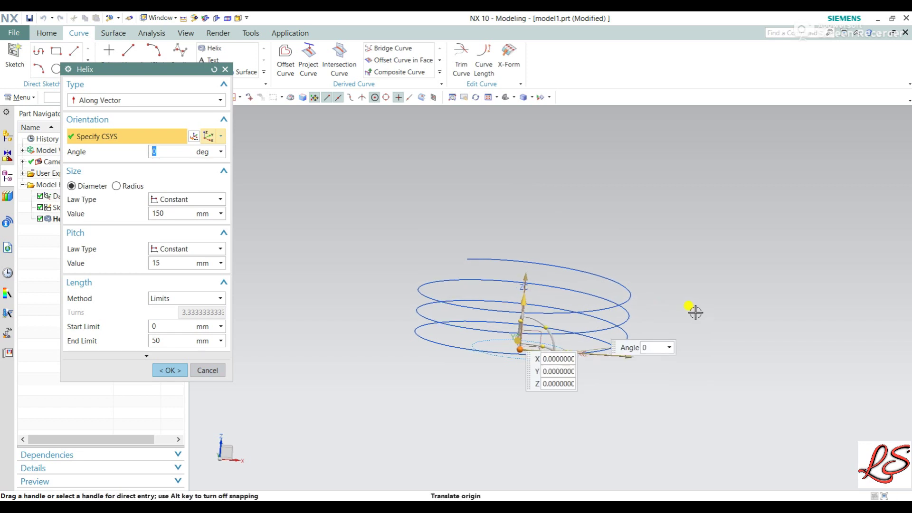
pyautogui.moveTo(522, 299); pyautogui.dragTo(530, 224)
pyautogui.click(524, 293)
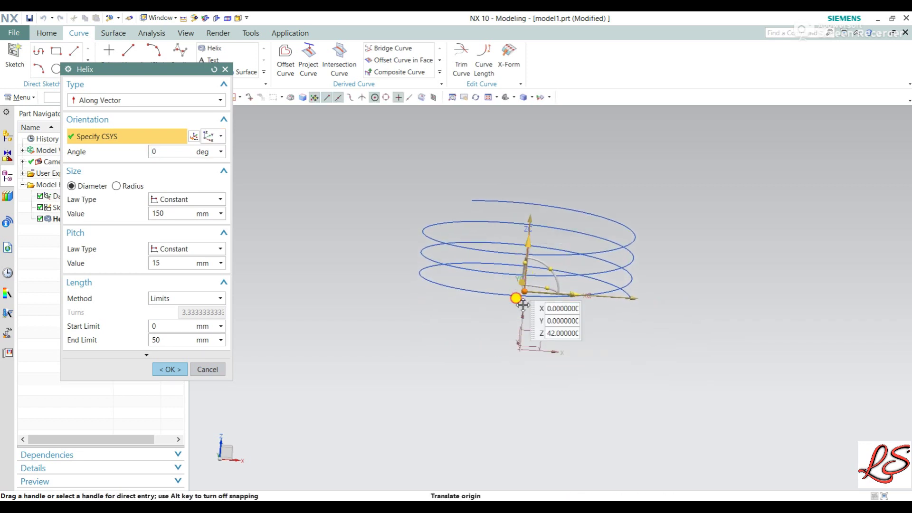
pyautogui.moveTo(523, 305); pyautogui.dragTo(526, 350)
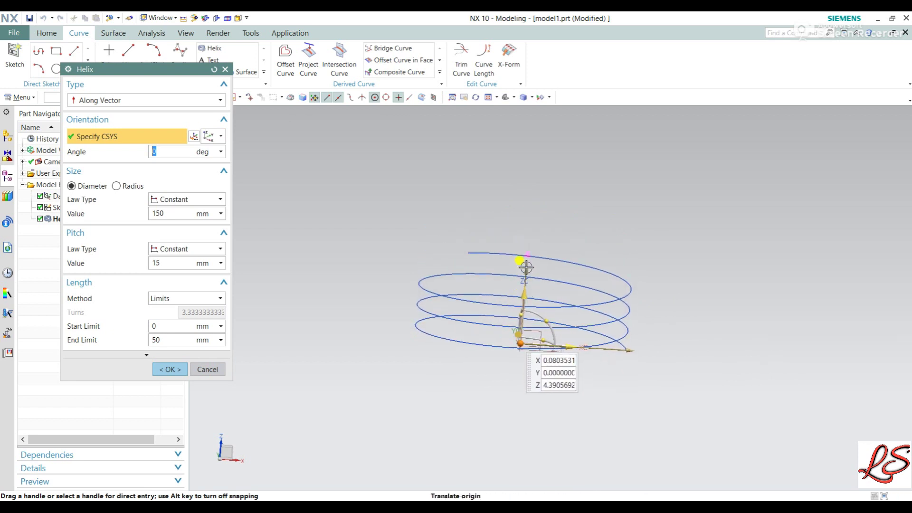
# - Extend the helix by setting its end limit to 150 mm and accept the edit
pyautogui.moveTo(526, 267); pyautogui.dragTo(534, 176)
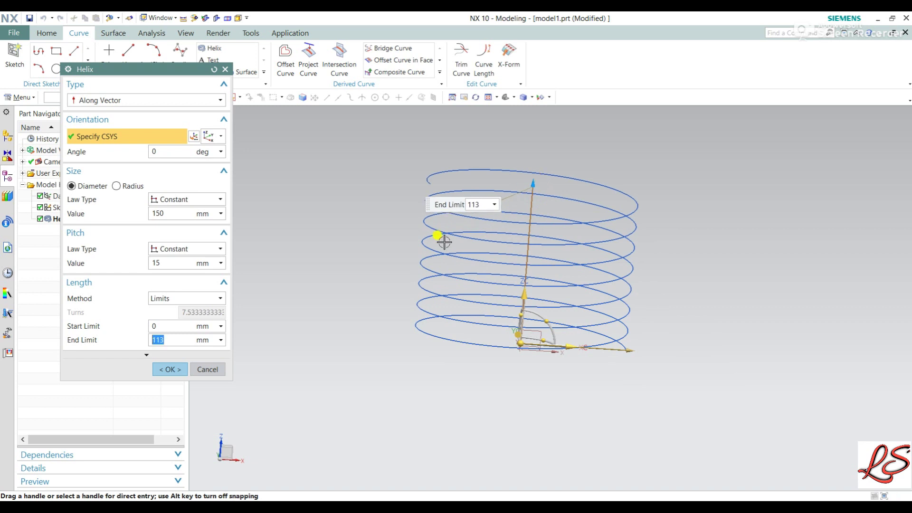
pyautogui.write('150')
pyautogui.press('Return')
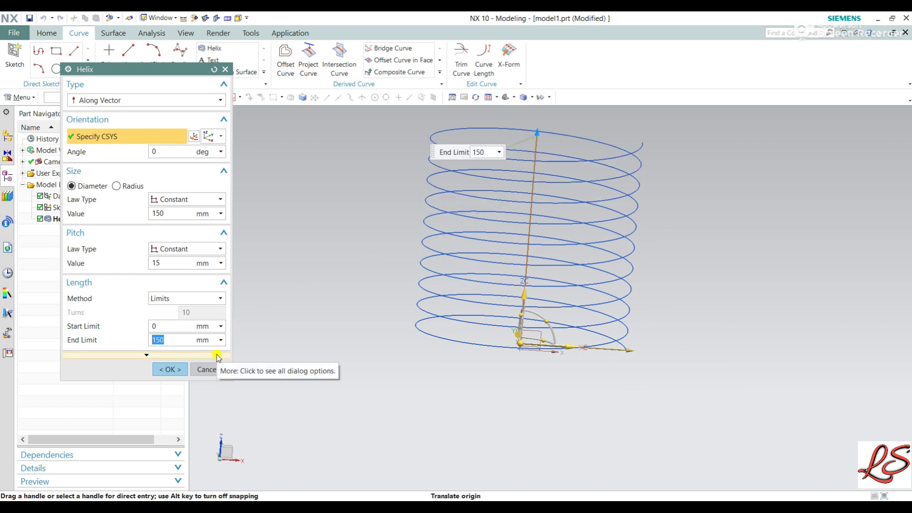
pyautogui.keyDown('shift'); pyautogui.moveTo(312, 312); pyautogui.dragTo(338, 320, button='middle'); pyautogui.keyUp('shift')
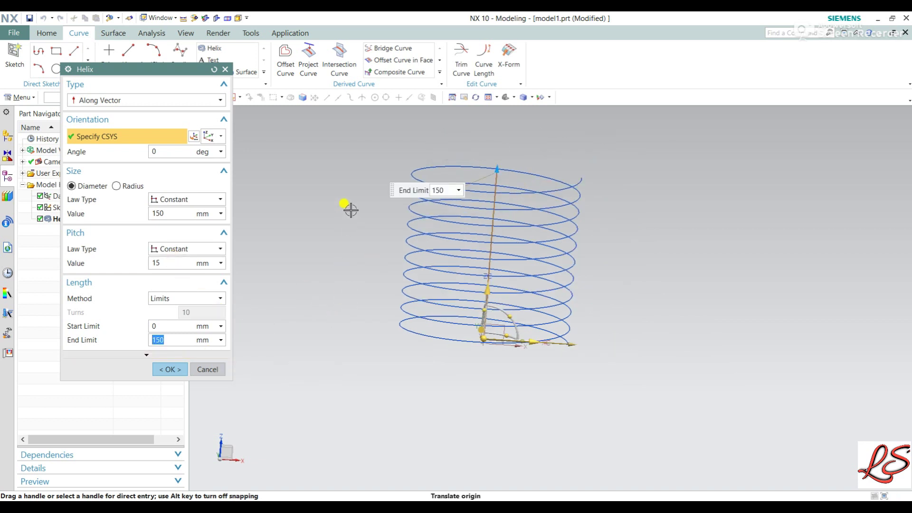
pyautogui.keyDown('shift'); pyautogui.moveTo(351, 207); pyautogui.dragTo(354, 218, button='middle'); pyautogui.keyUp('shift')
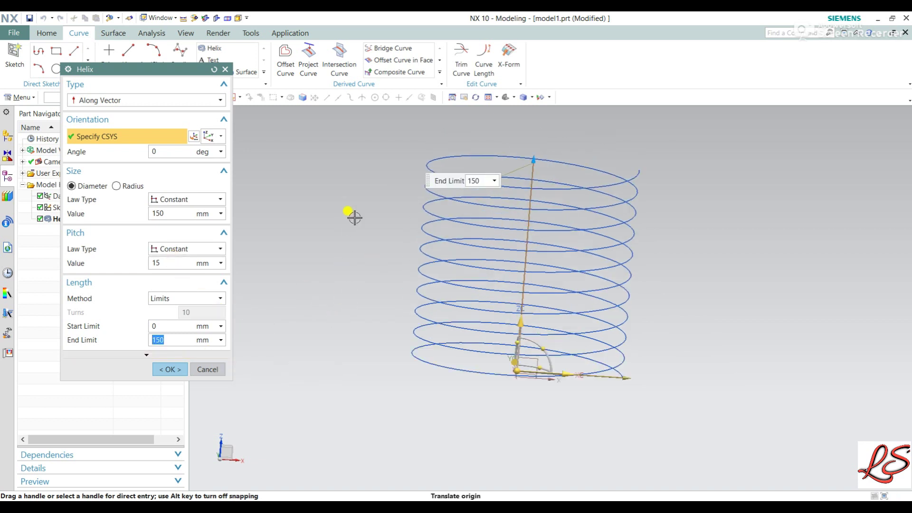
pyautogui.click(168, 370)
pyautogui.moveTo(288, 319); pyautogui.dragTo(334, 317, button='middle')
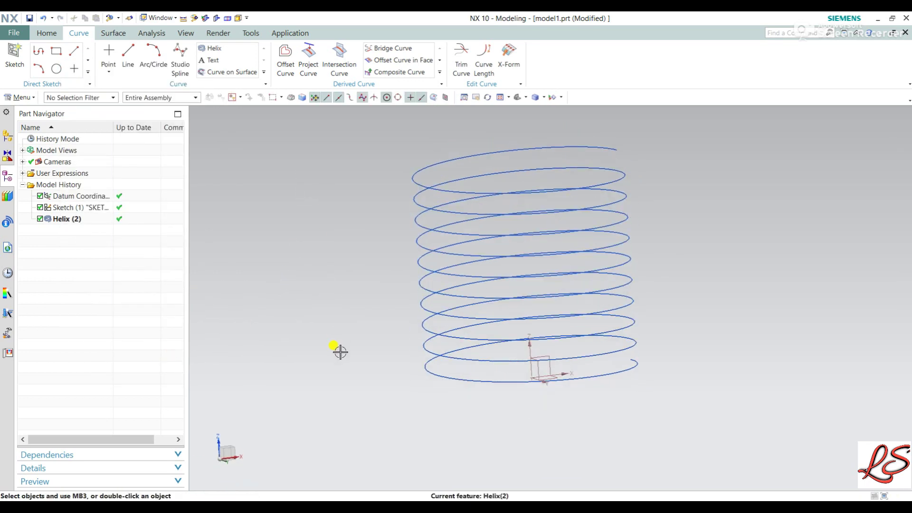
# - Create a new sketch on the XZ plane of the datum coordinate system
pyautogui.click(14, 54)
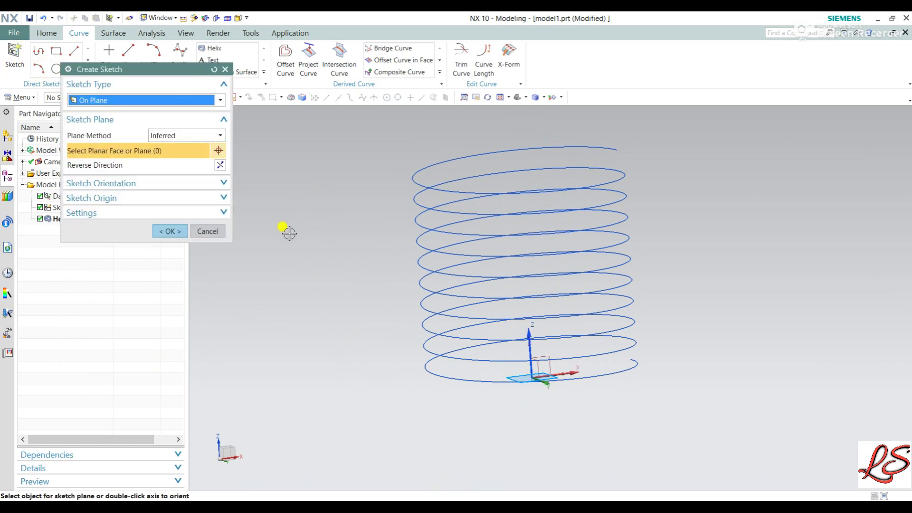
pyautogui.click(536, 384)
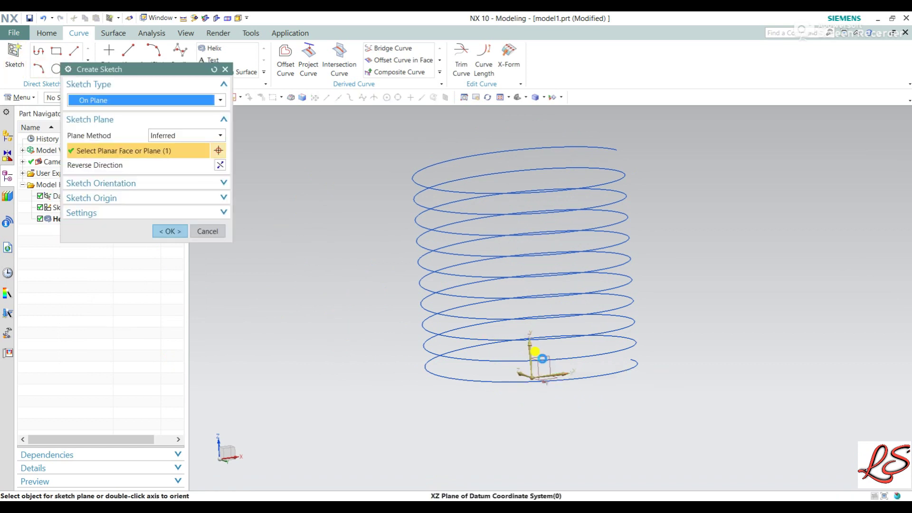
pyautogui.click(171, 231)
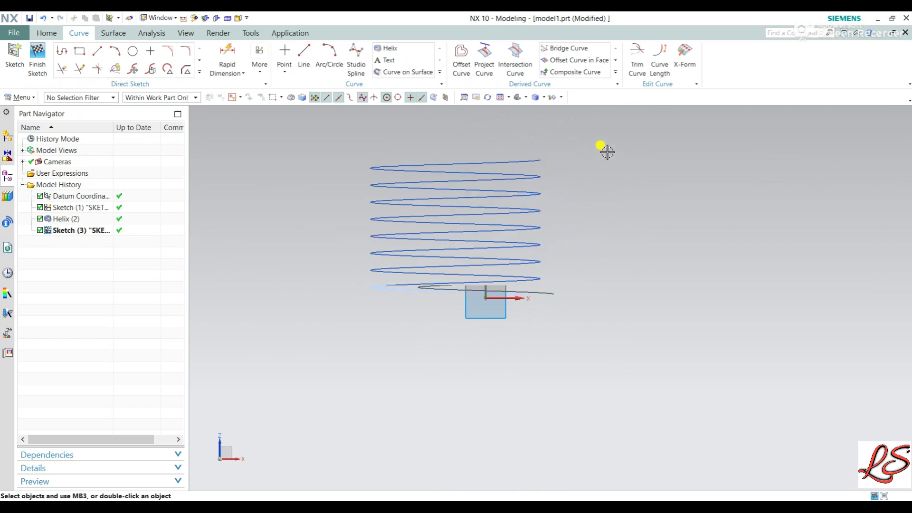
# - Sketch a horizontal line 32 mm long outward from the helix's lower endpoint and finish the sketch
pyautogui.click(98, 51)
pyautogui.scroll(3, 484, 320)
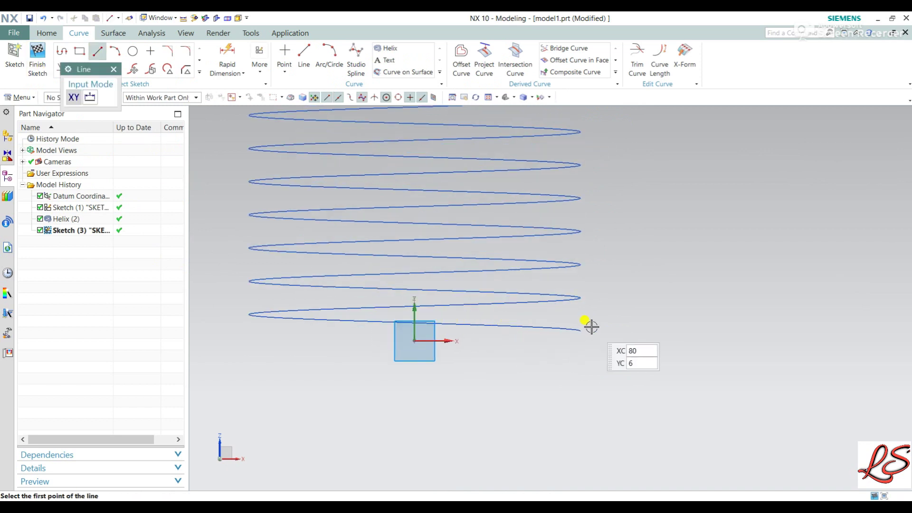
pyautogui.click(579, 329)
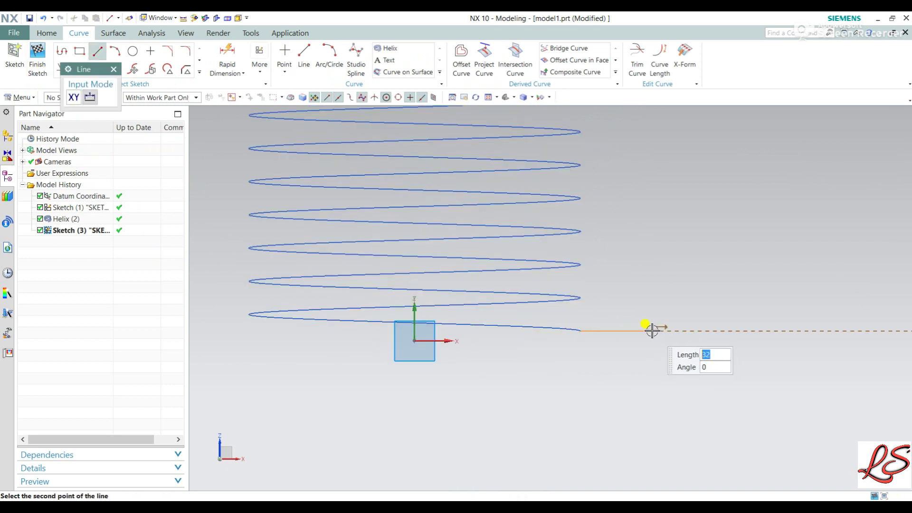
pyautogui.click(652, 330)
pyautogui.click(114, 70)
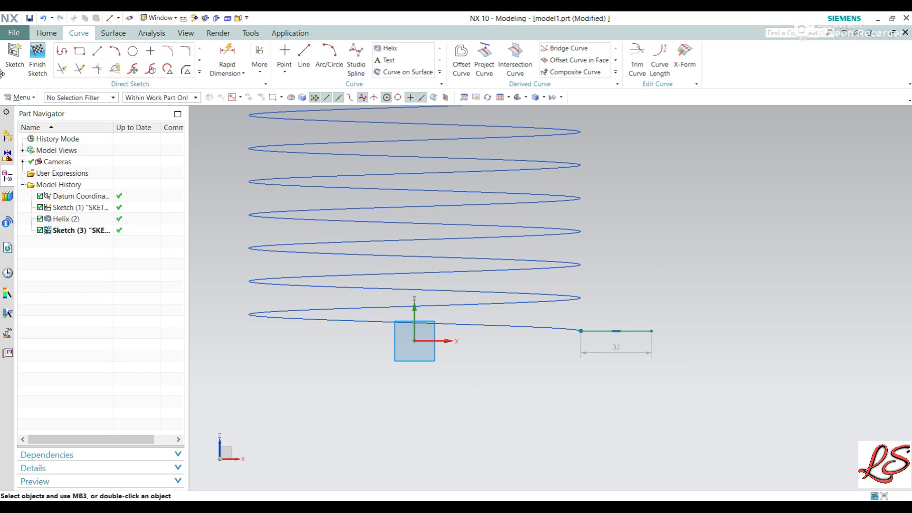
pyautogui.click(37, 59)
pyautogui.scroll(-2, 664, 235)
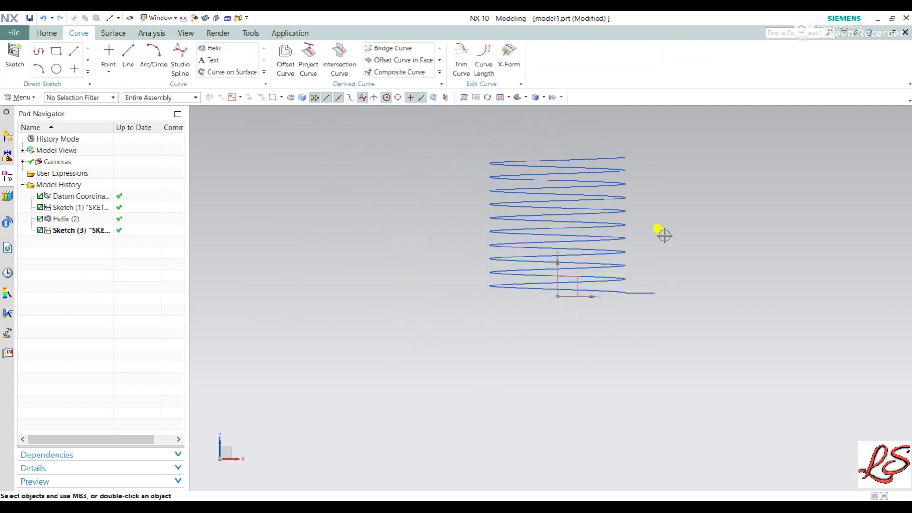
# - Set up a Swept surface with the horizontal line as the section and the helix as the guide
pyautogui.click(47, 32)
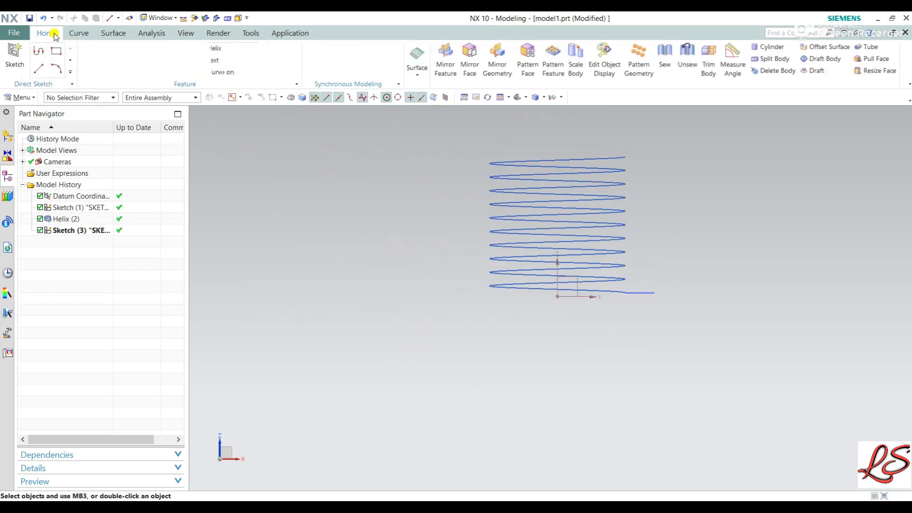
pyautogui.click(416, 72)
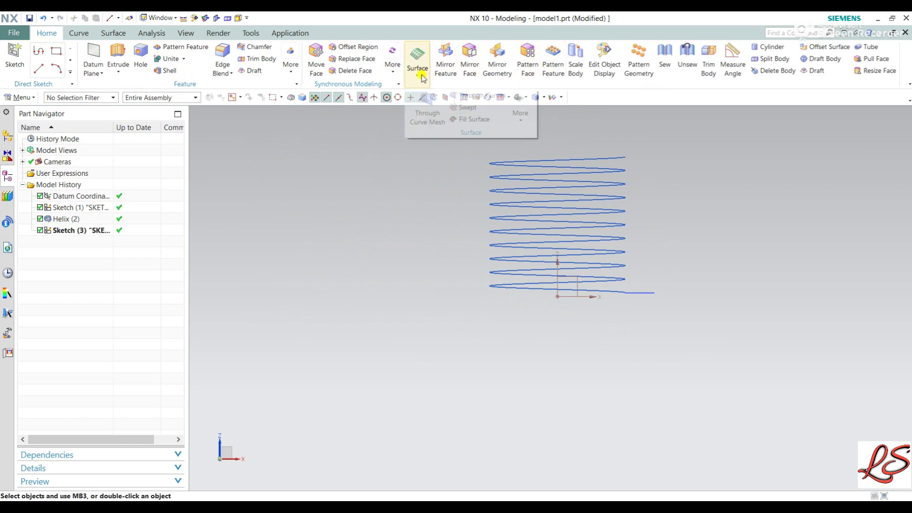
pyautogui.click(470, 110)
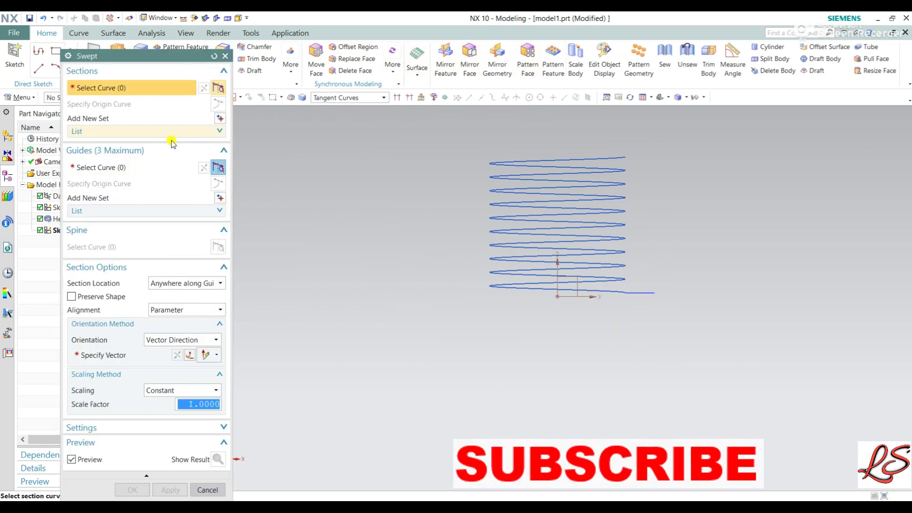
pyautogui.click(638, 294)
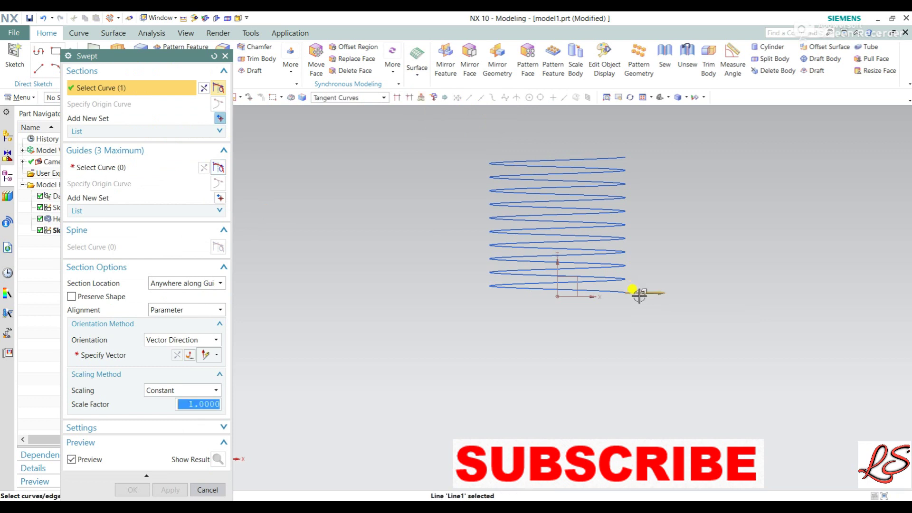
pyautogui.click(123, 168)
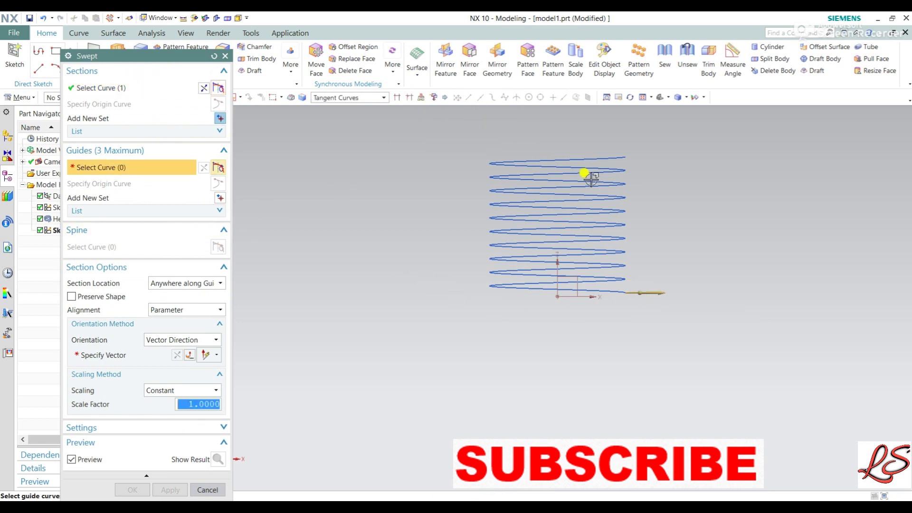
pyautogui.click(611, 169)
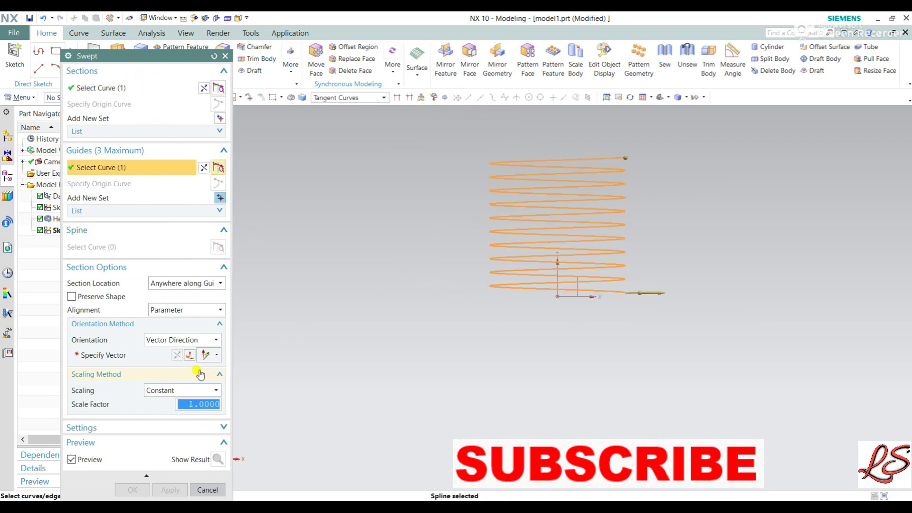
# - Orient the sweep with the datum Z axis as its direction vector and create the swept surface
pyautogui.click(130, 358)
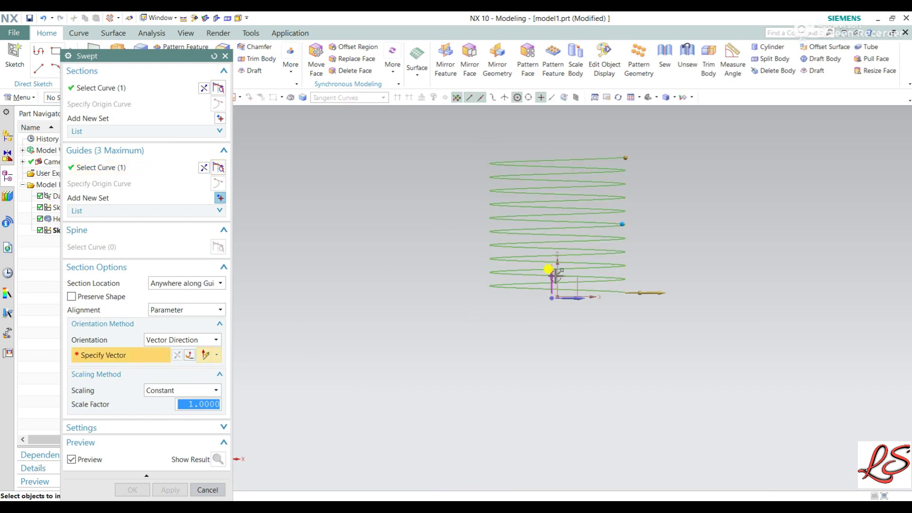
pyautogui.click(557, 274)
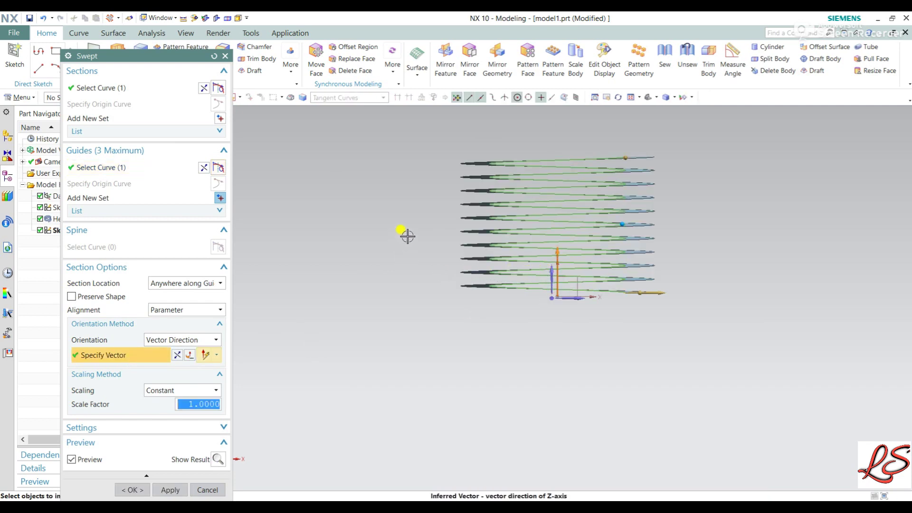
pyautogui.moveTo(407, 236)
pyautogui.mouseDown(button='middle')
pyautogui.moveTo(413, 283)
pyautogui.moveTo(412, 228)
pyautogui.moveTo(412, 247)
pyautogui.mouseUp(button='middle')
pyautogui.middleClick(415, 280)
pyautogui.click(92, 242)
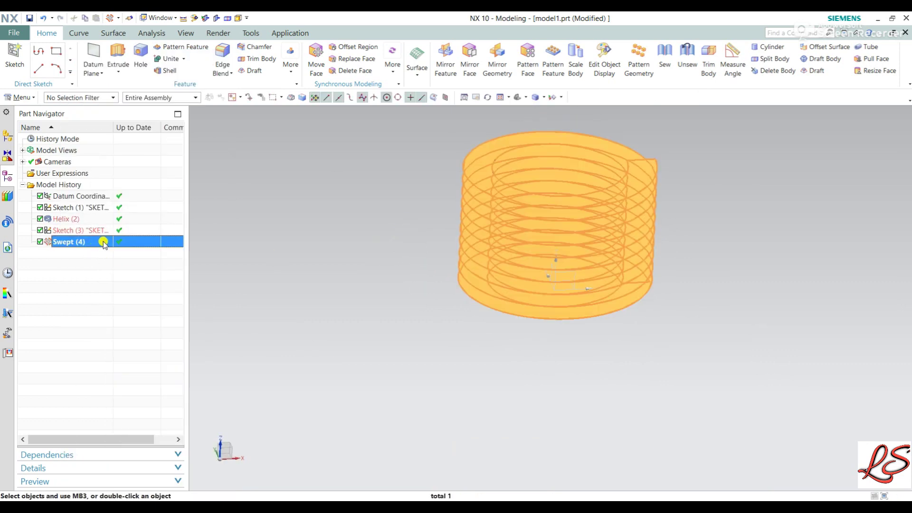
pyautogui.click(171, 243)
pyautogui.click(171, 242)
pyautogui.doubleClick(172, 243)
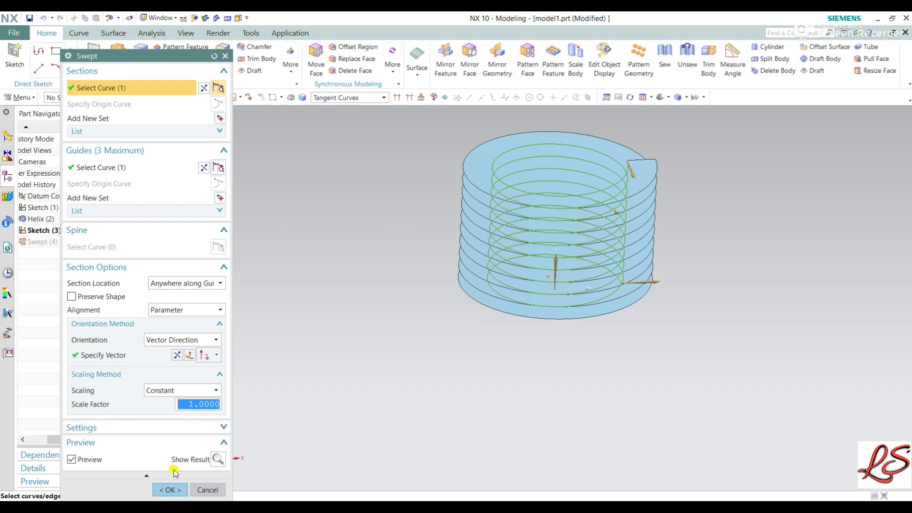
pyautogui.click(170, 490)
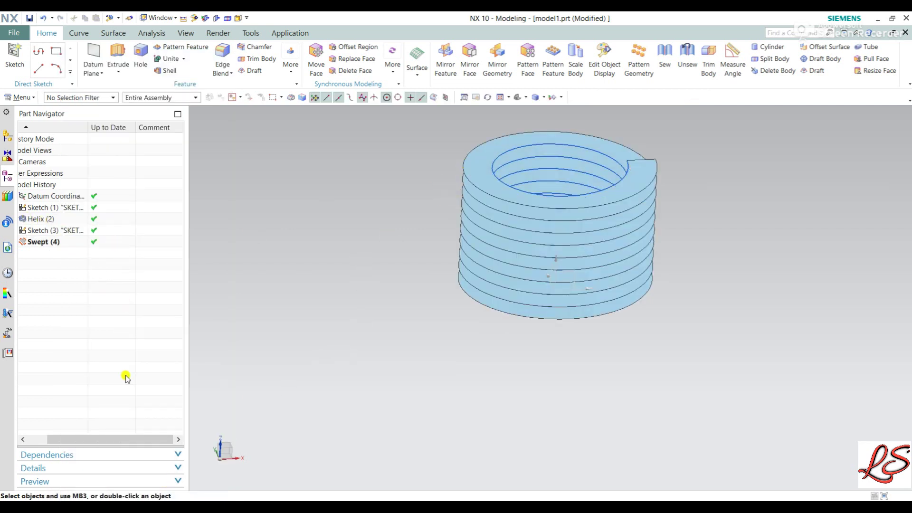
# - Hide the helix curve in the model history
pyautogui.moveTo(122, 437); pyautogui.dragTo(28, 433)
pyautogui.click(55, 218)
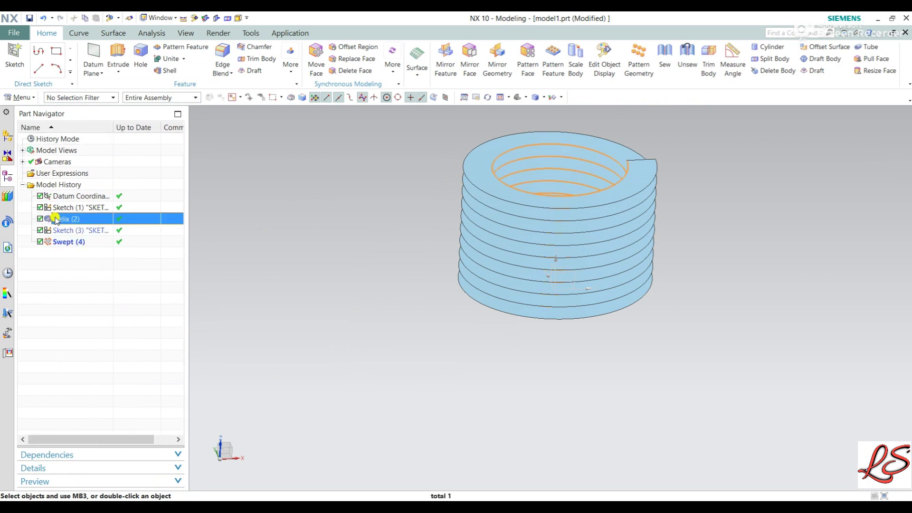
pyautogui.rightClick(55, 219)
pyautogui.click(78, 225)
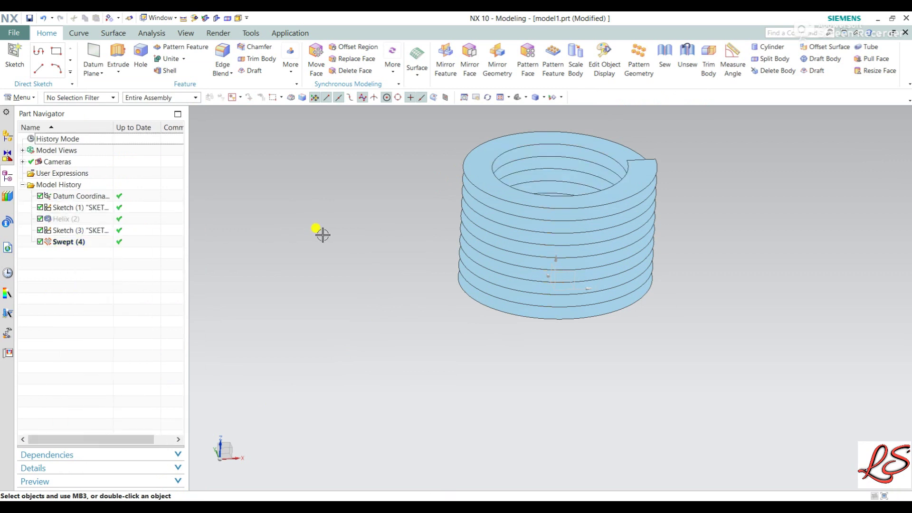
# - Start an Extrude with a new section sketch on the horizontal datum plane and draw a rectangle about 130 by 140 mm around the origin
pyautogui.moveTo(322, 234); pyautogui.dragTo(323, 216, button='middle')
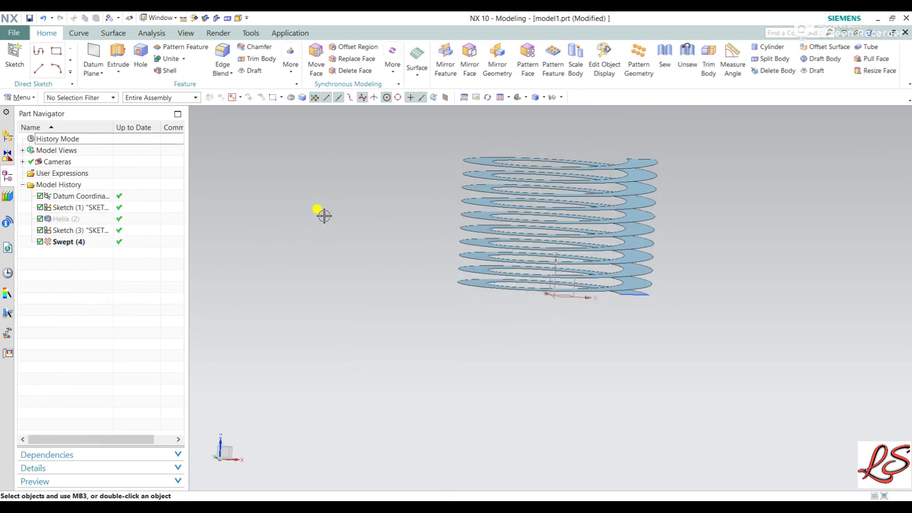
pyautogui.click(118, 60)
pyautogui.click(204, 89)
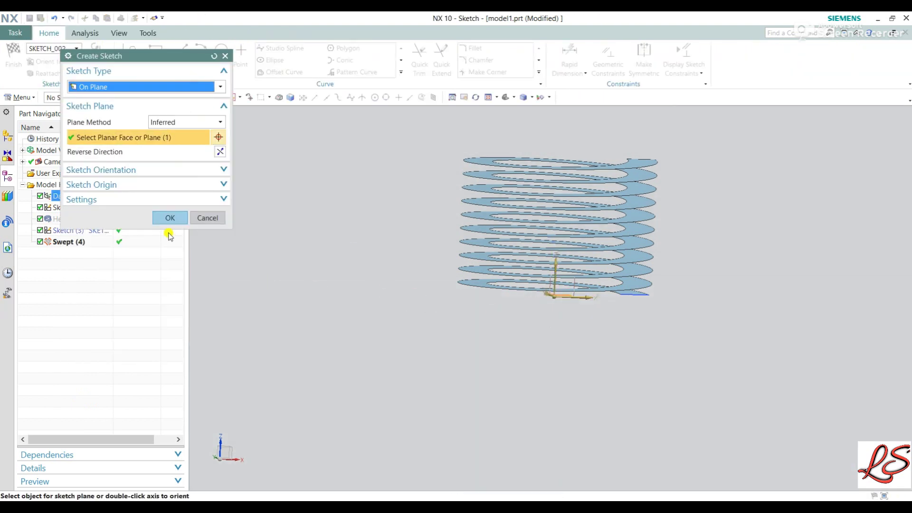
pyautogui.click(170, 217)
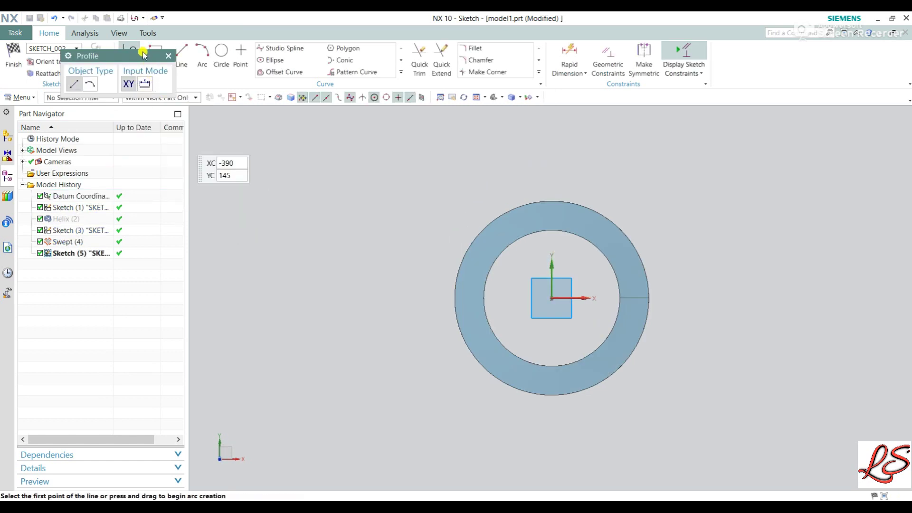
pyautogui.click(155, 47)
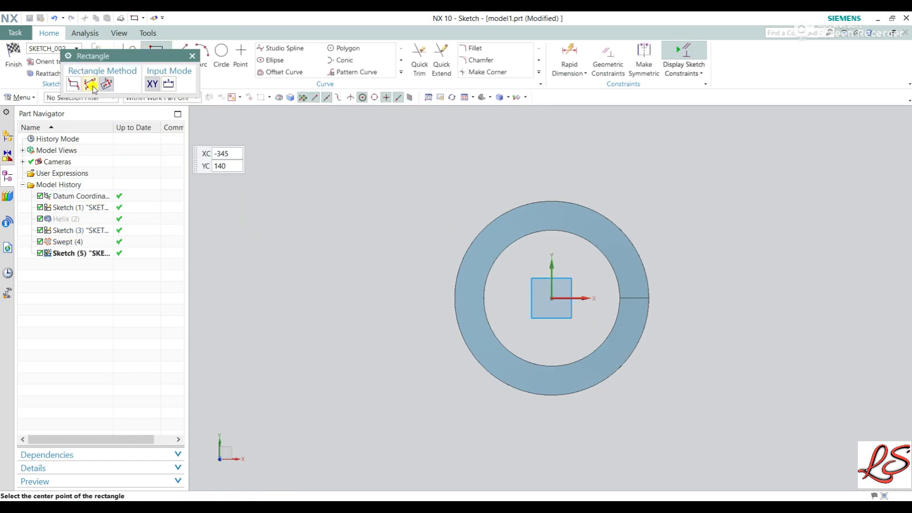
pyautogui.click(490, 225)
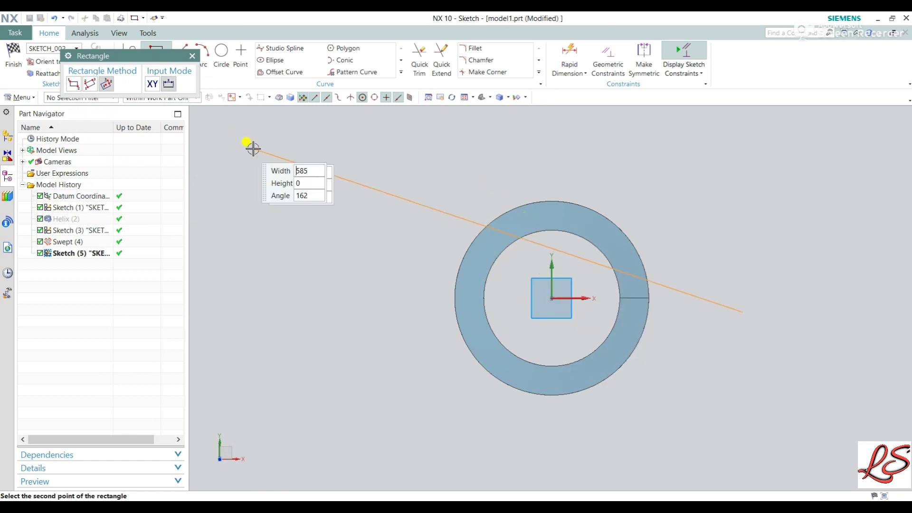
pyautogui.click(74, 84)
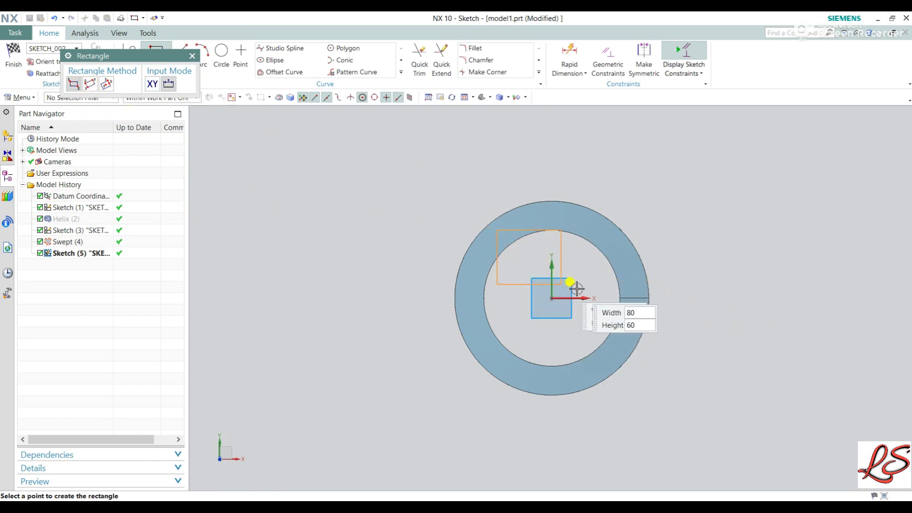
pyautogui.click(616, 355)
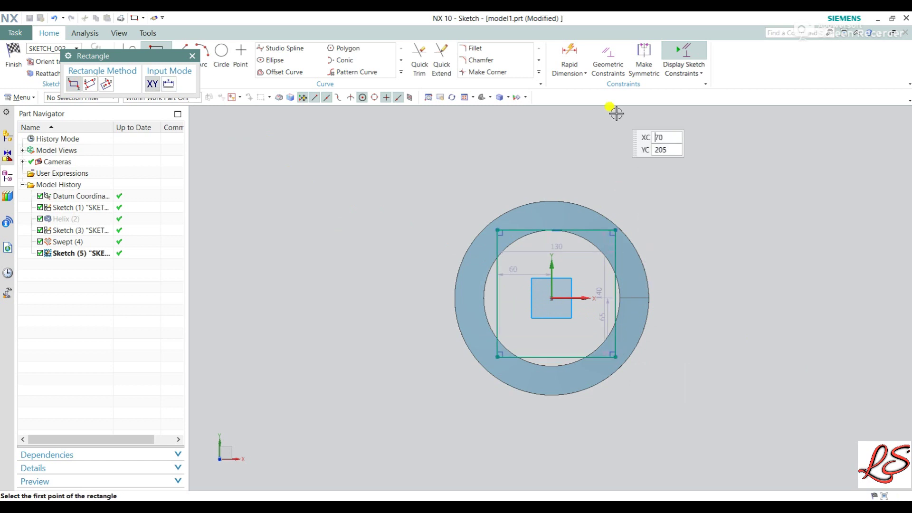
# - Make the rectangle's horizontal edges symmetric about the X axis and its vertical edges symmetric about the Y axis
pyautogui.click(644, 53)
pyautogui.click(526, 230)
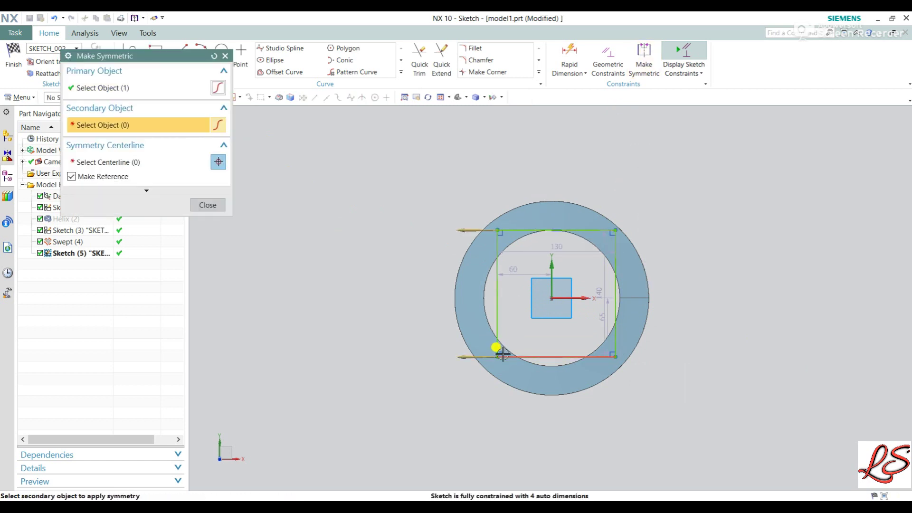
pyautogui.click(498, 356)
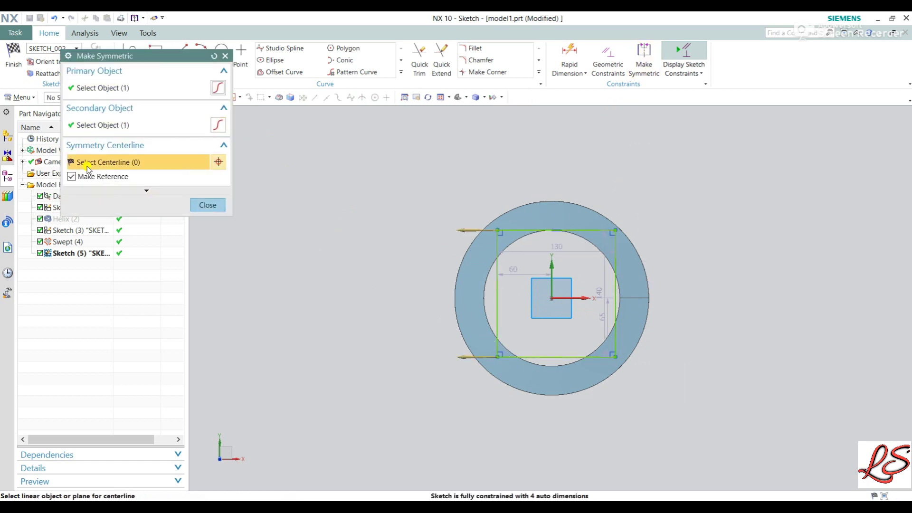
pyautogui.click(567, 297)
pyautogui.click(122, 162)
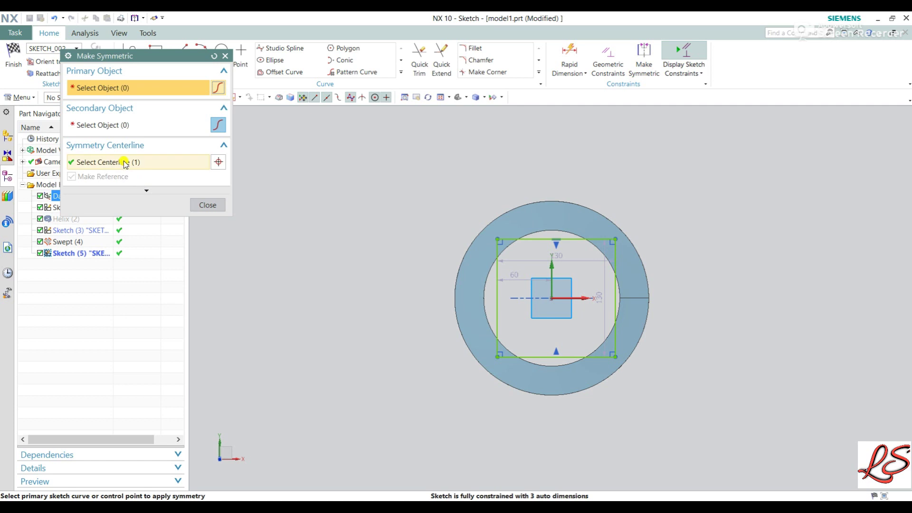
pyautogui.click(552, 280)
pyautogui.click(501, 274)
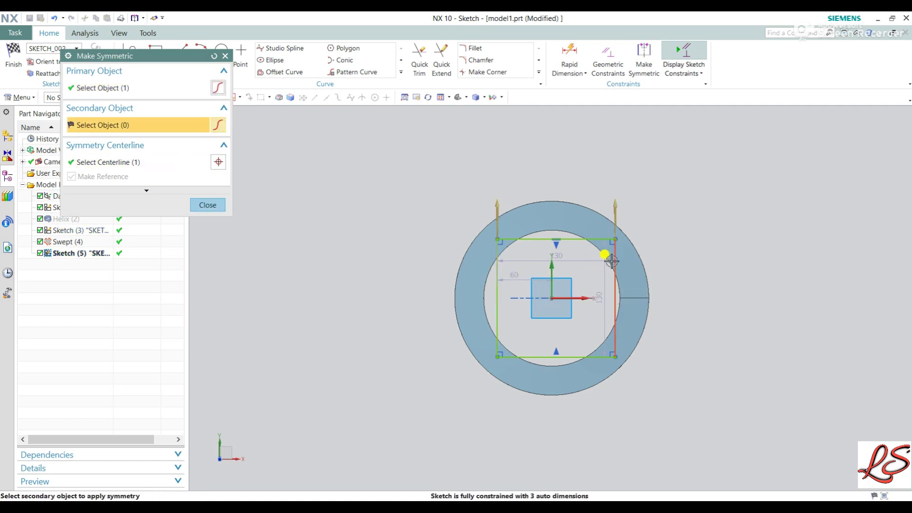
pyautogui.click(612, 261)
pyautogui.click(208, 205)
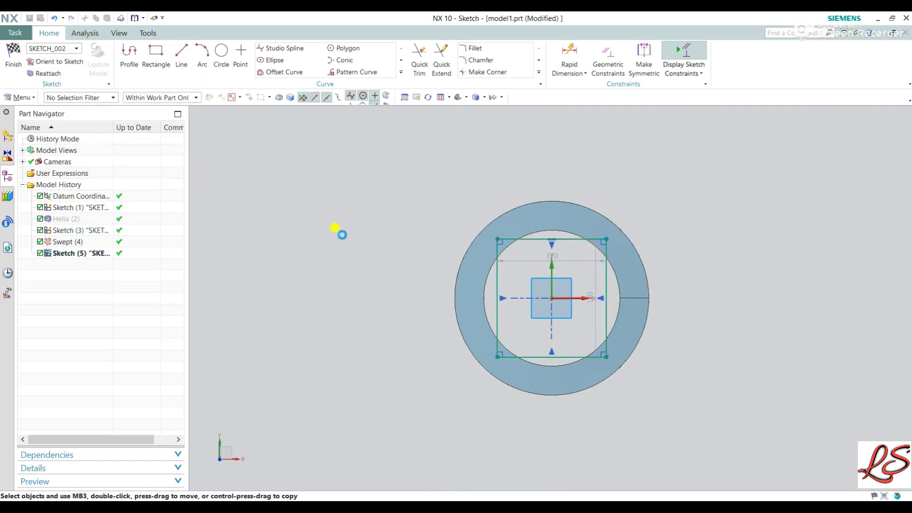
# - Set the rectangle's width to 140 mm and its height to 150 mm
pyautogui.doubleClick(568, 259)
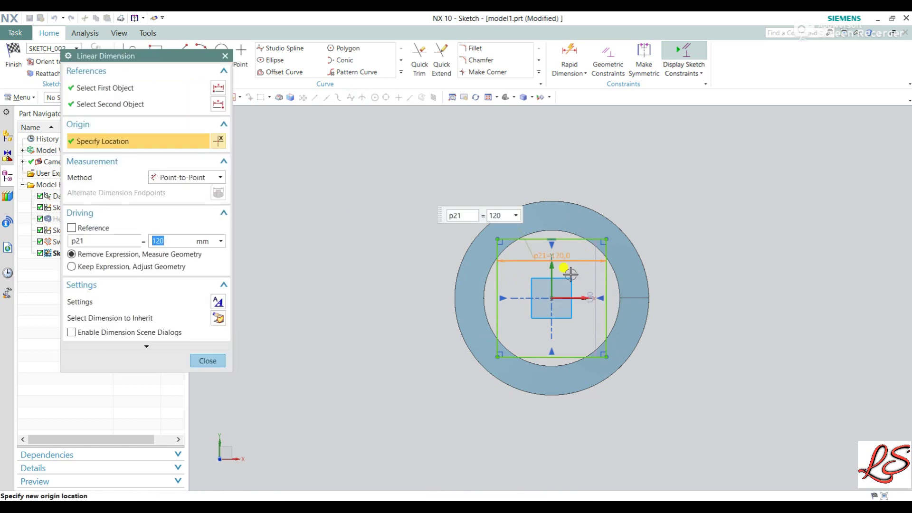
pyautogui.write('130')
pyautogui.press('Return')
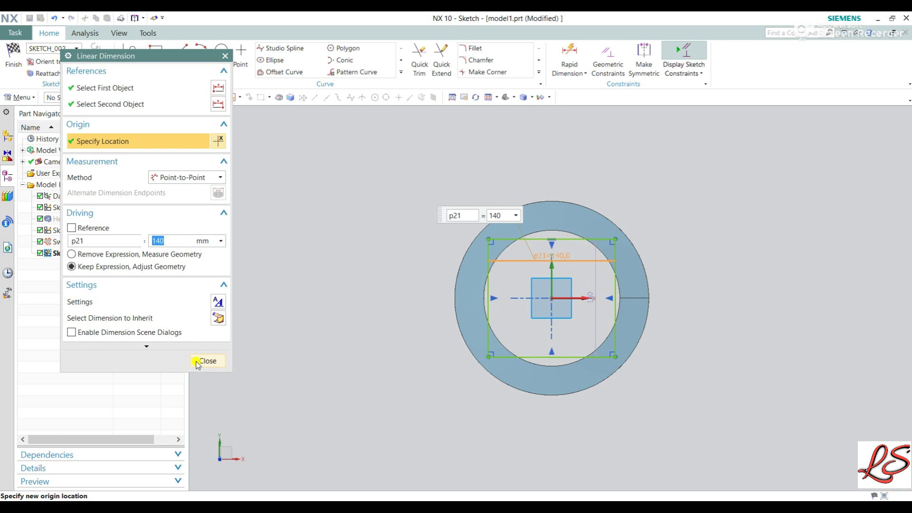
pyautogui.doubleClick(590, 310)
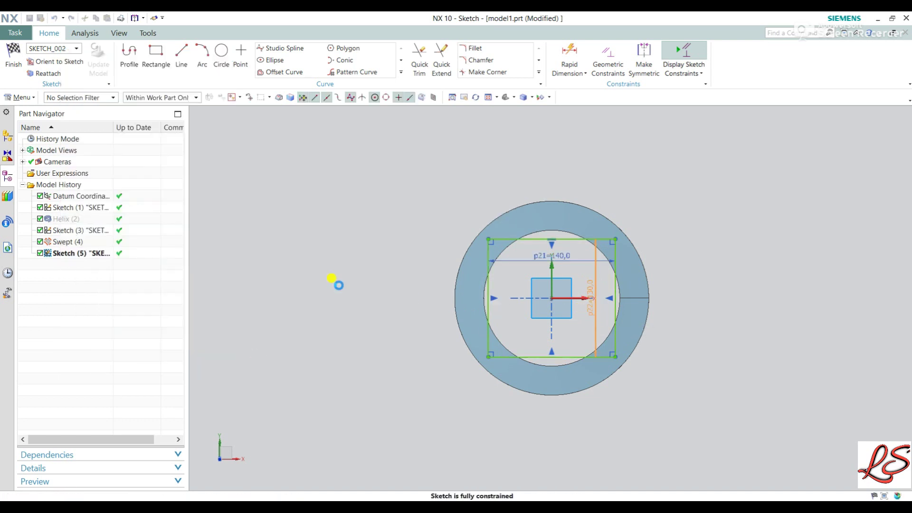
pyautogui.click(207, 257)
pyautogui.write('150')
pyautogui.press('Return')
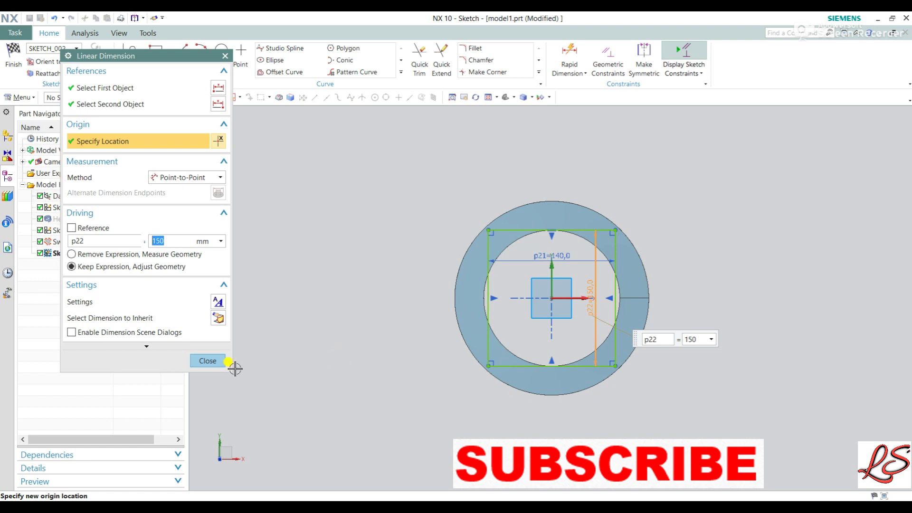
pyautogui.click(208, 361)
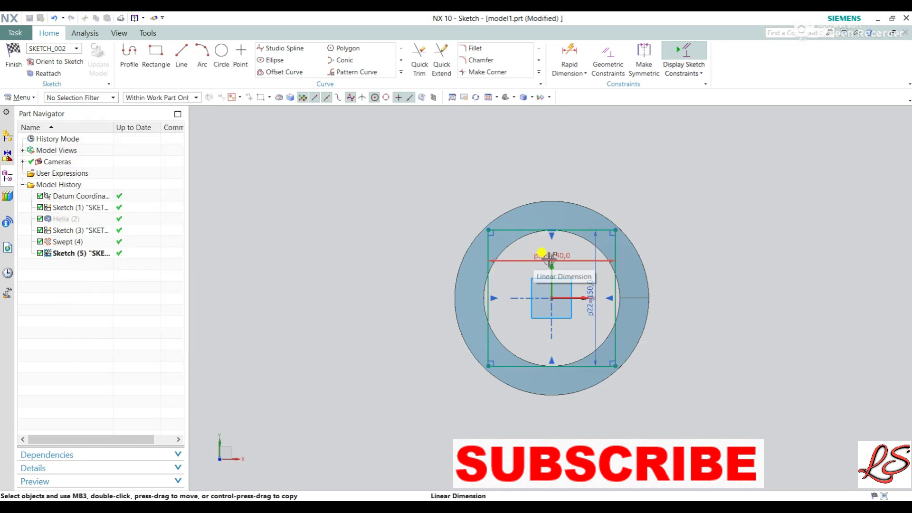
# - Finish the sketch and extrude the rectangle upward 170 mm as a sheet body through the helical surface
pyautogui.click(14, 55)
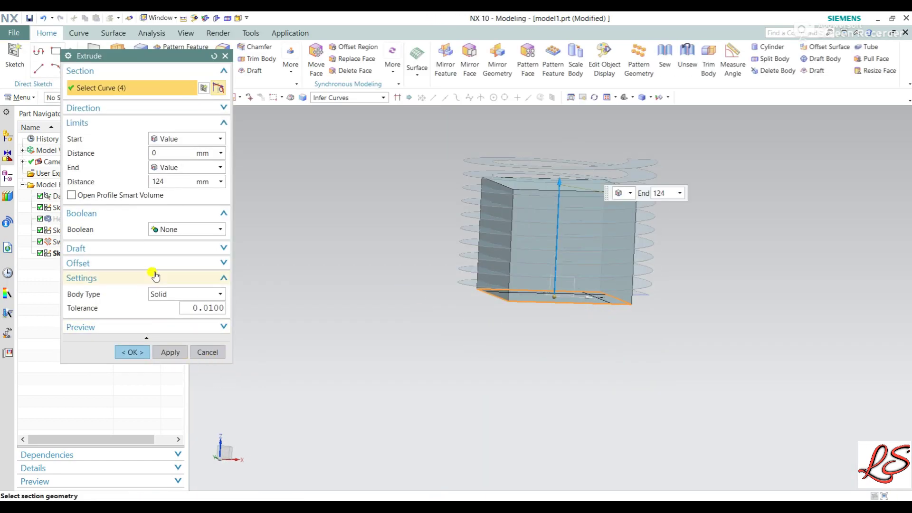
pyautogui.click(172, 294)
pyautogui.click(175, 316)
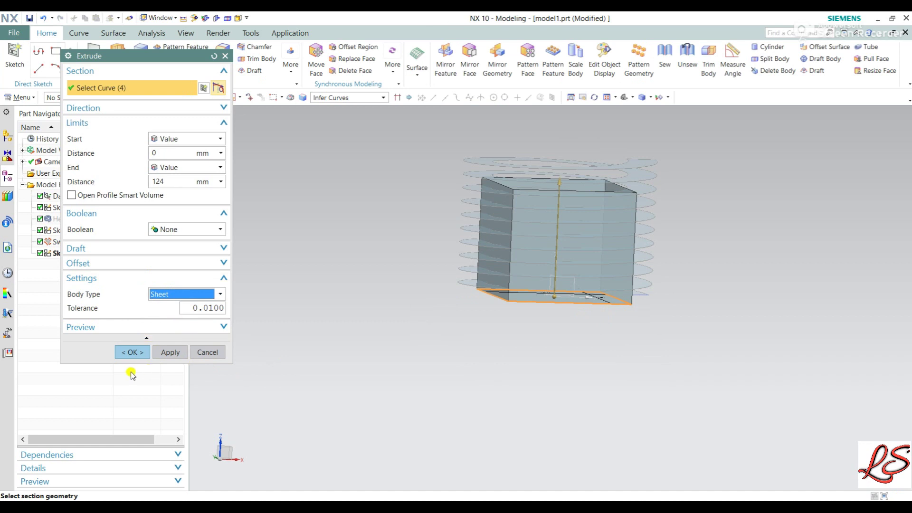
pyautogui.moveTo(564, 178); pyautogui.dragTo(561, 139)
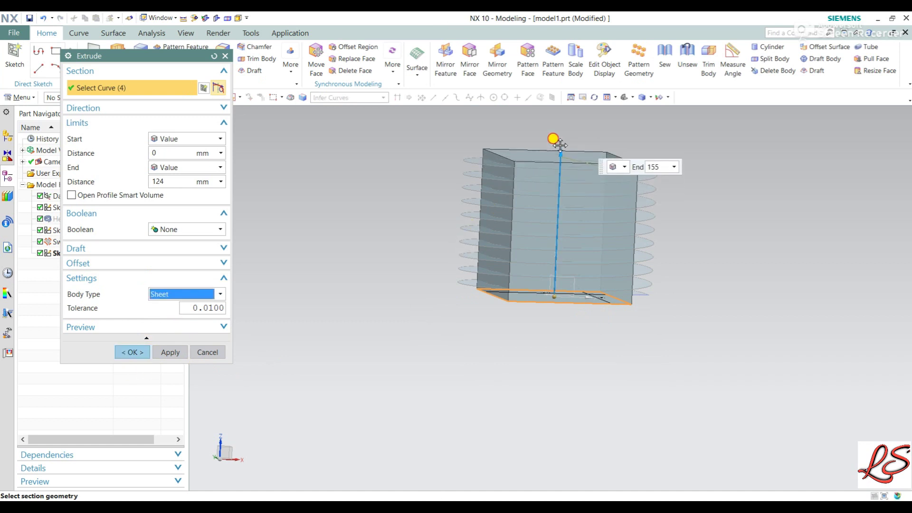
pyautogui.click(128, 352)
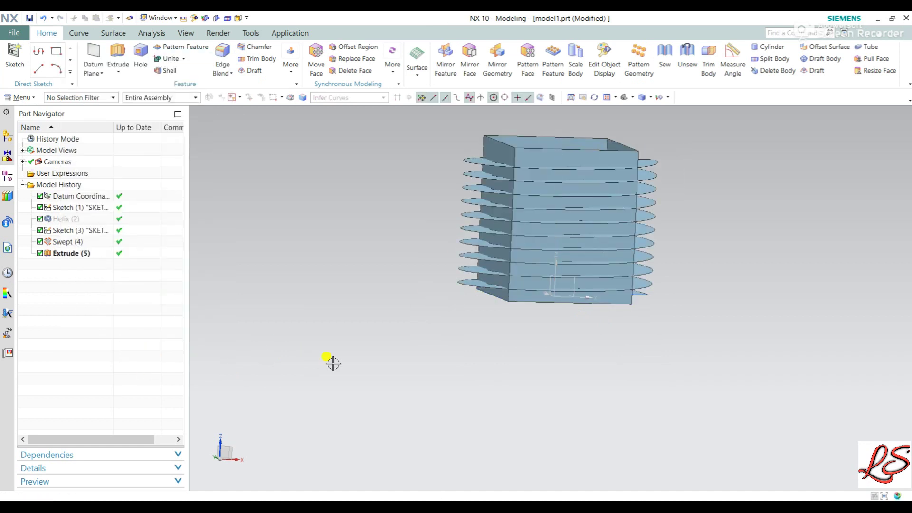
# - Edit the swept surface's section sketch, set the horizontal line's length to 60 mm and finish the sketch
pyautogui.moveTo(330, 362); pyautogui.dragTo(225, 352, button='middle')
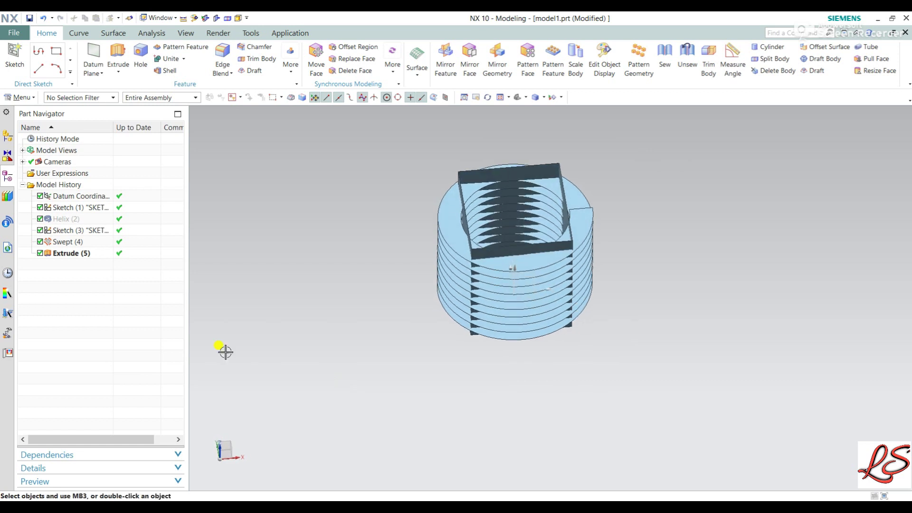
pyautogui.click(70, 232)
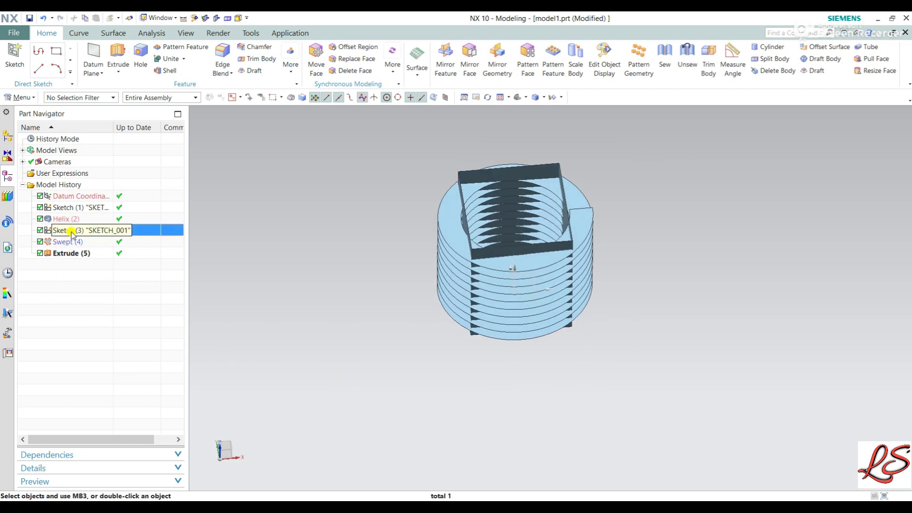
pyautogui.click(233, 262)
pyautogui.click(159, 229)
pyautogui.rightClick(161, 230)
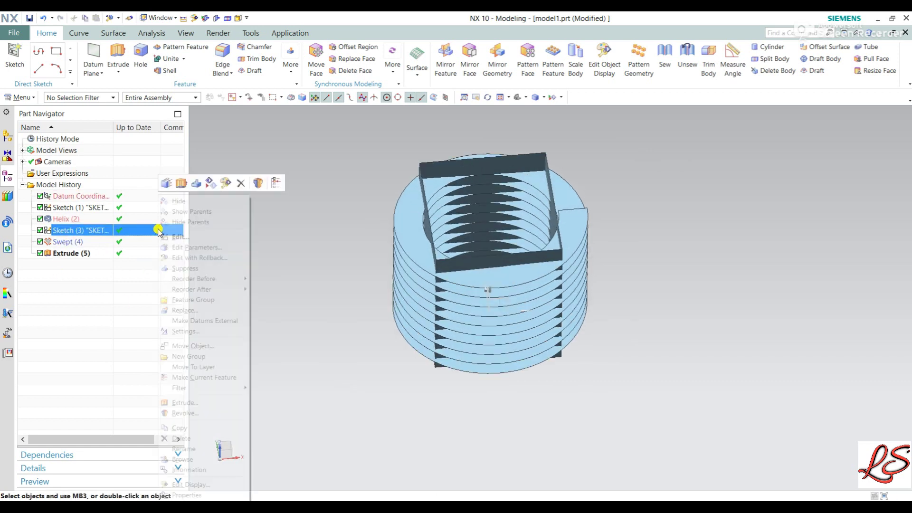
pyautogui.click(173, 229)
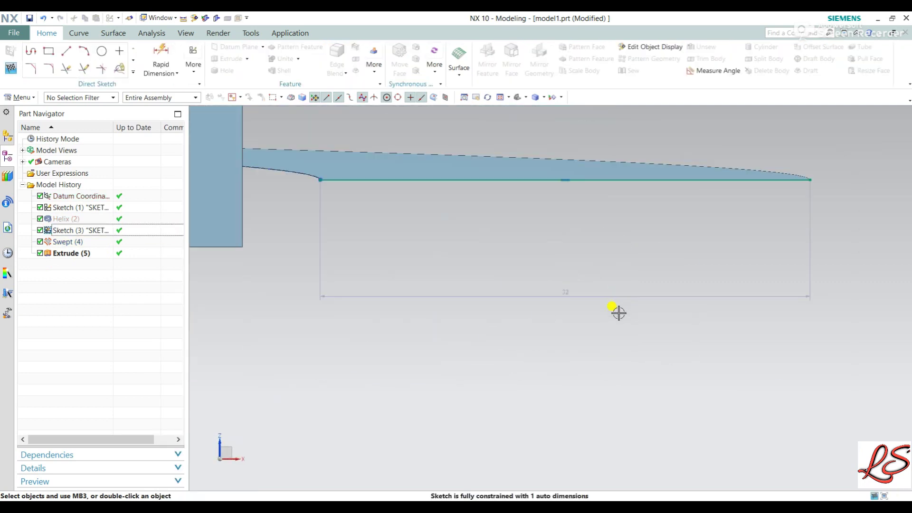
pyautogui.doubleClick(583, 299)
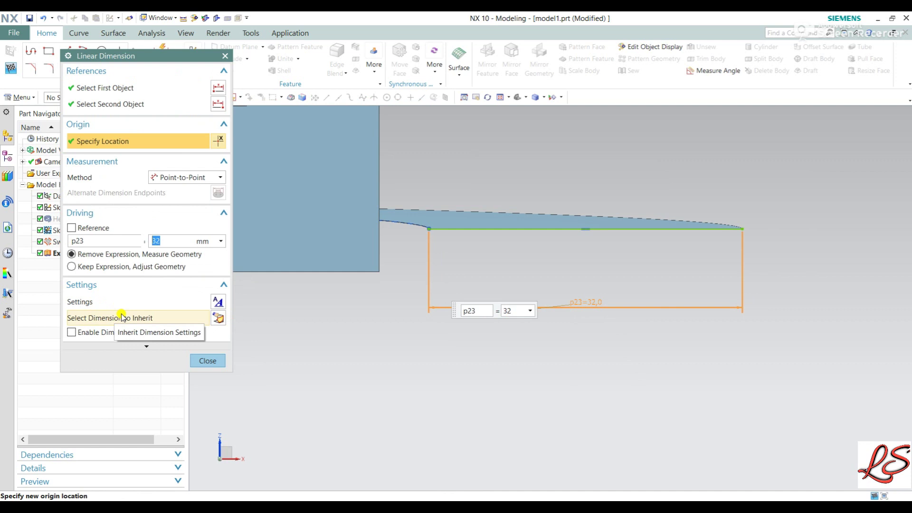
pyautogui.write('60')
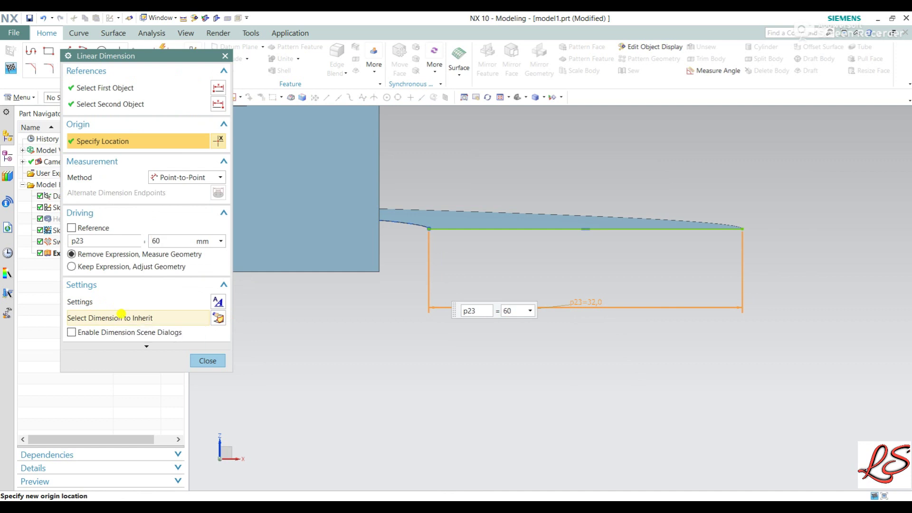
pyautogui.press('Return')
pyautogui.click(207, 362)
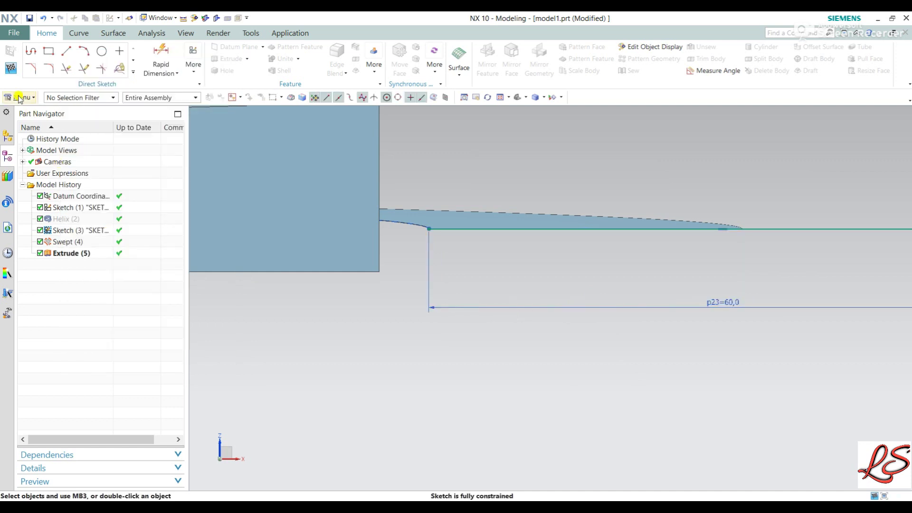
pyautogui.click(11, 66)
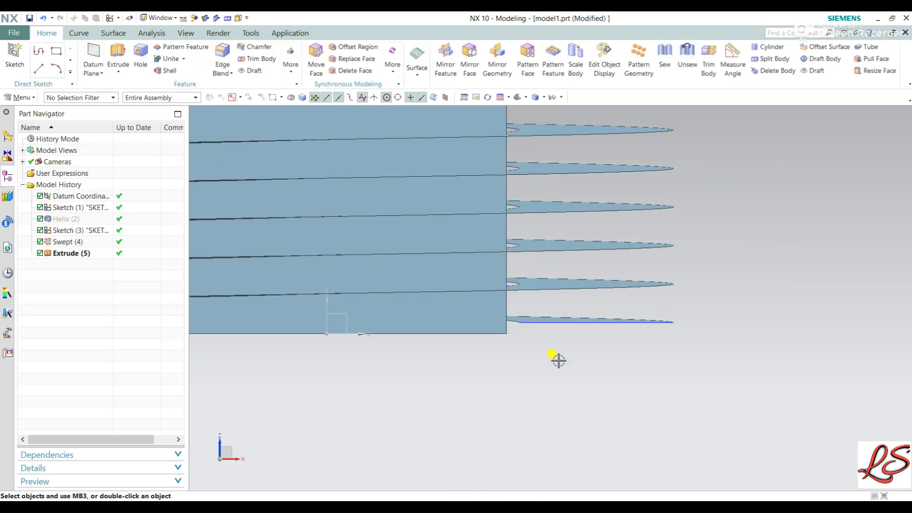
# - Edit the extruded sheet body's section sketch, setting the rectangle's width to 180 mm and its height to 165 mm
pyautogui.moveTo(647, 274); pyautogui.dragTo(655, 342, button='middle')
pyautogui.click(70, 251)
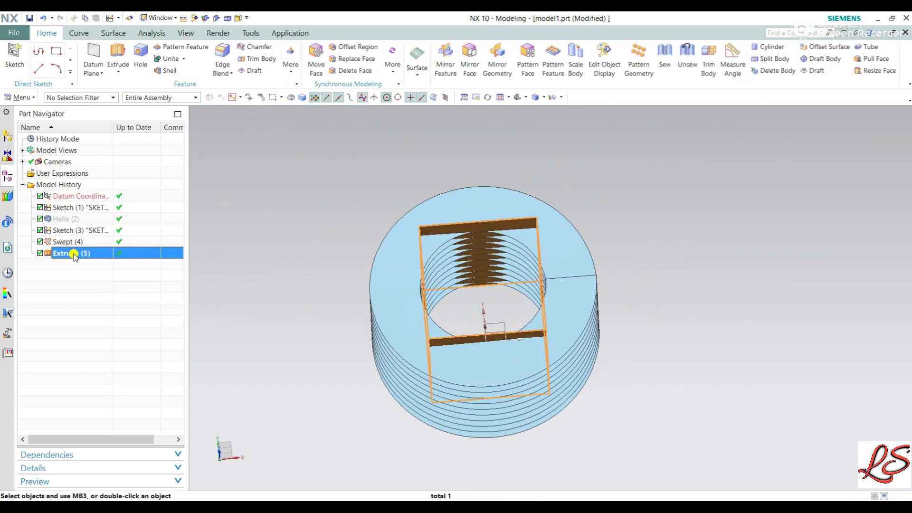
pyautogui.rightClick(71, 253)
pyautogui.click(117, 293)
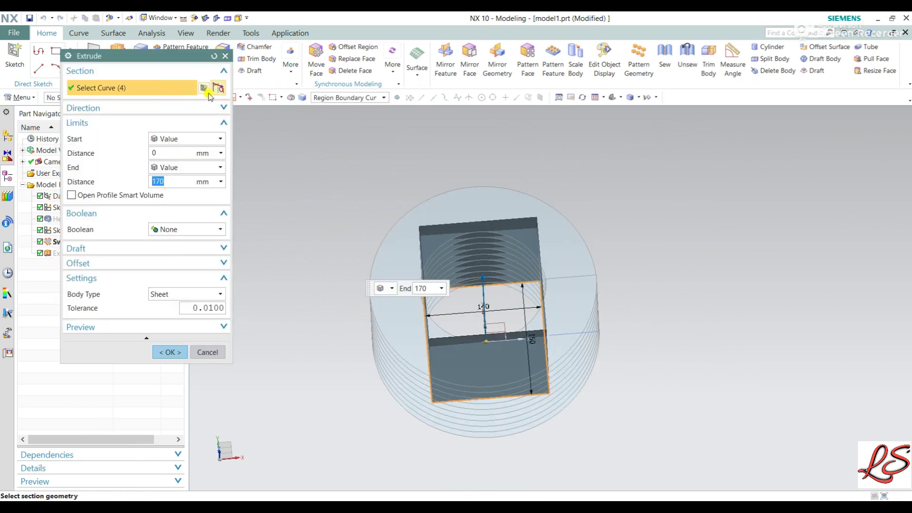
pyautogui.click(203, 88)
pyautogui.scroll(-3, 349, 203)
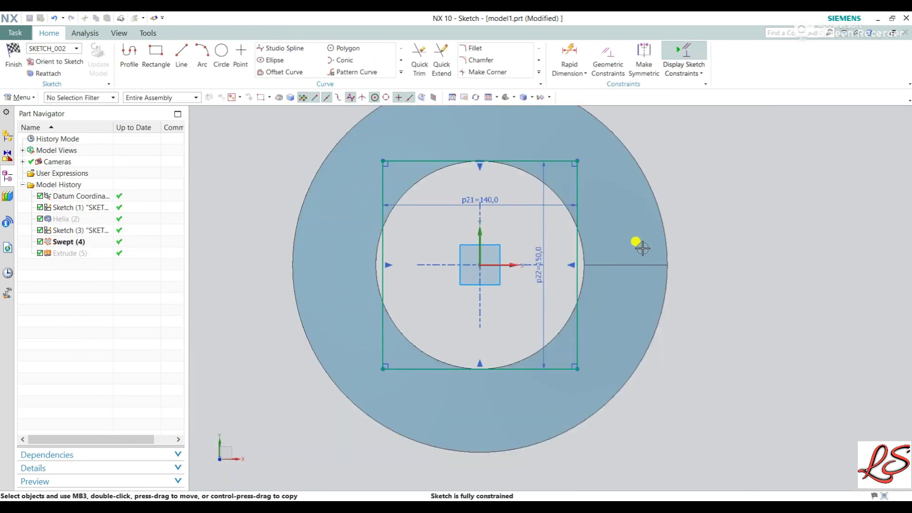
pyautogui.doubleClick(461, 198)
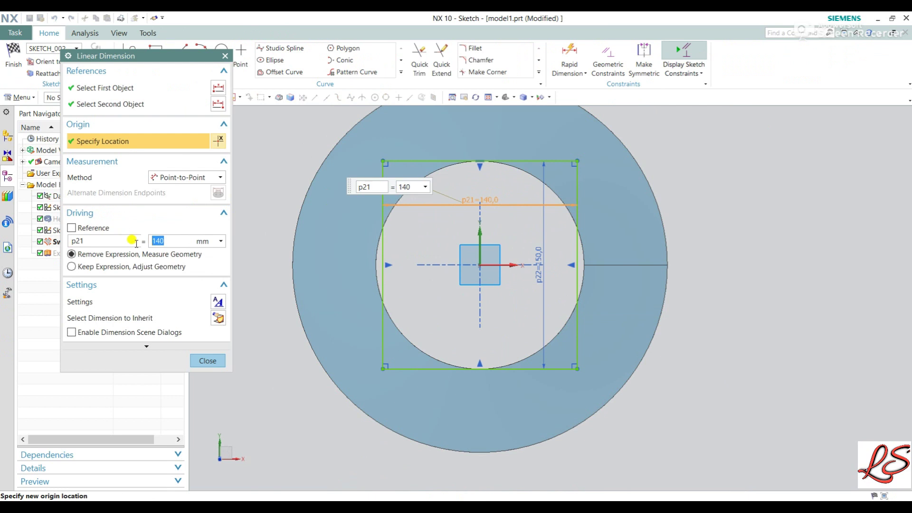
pyautogui.write('180')
pyautogui.press('Return')
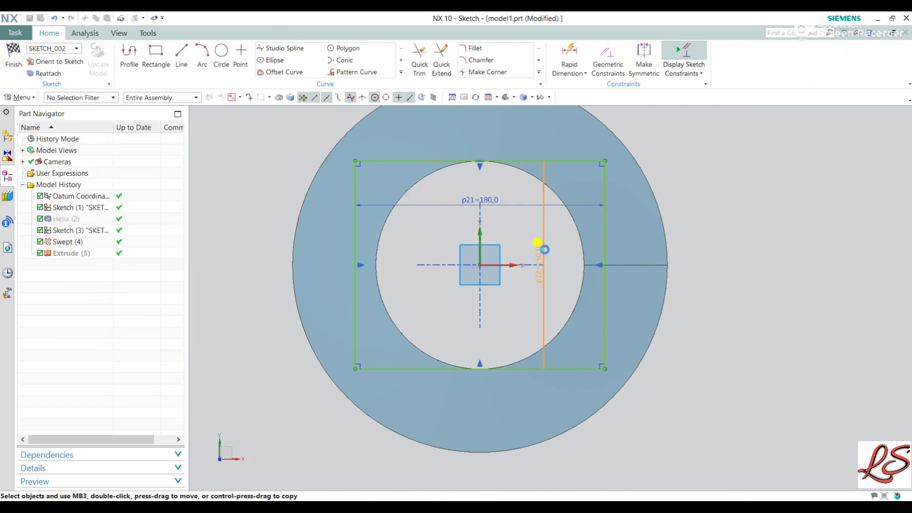
pyautogui.doubleClick(541, 247)
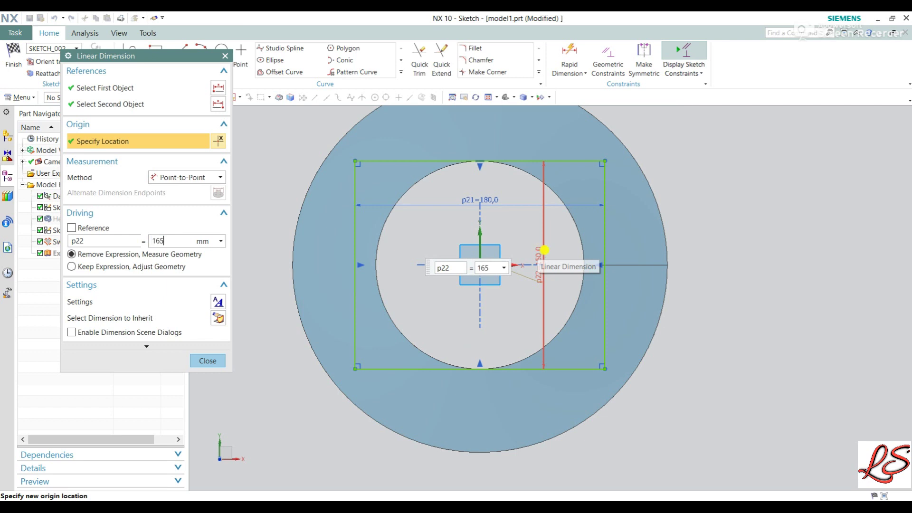
pyautogui.press('Return')
pyautogui.click(207, 361)
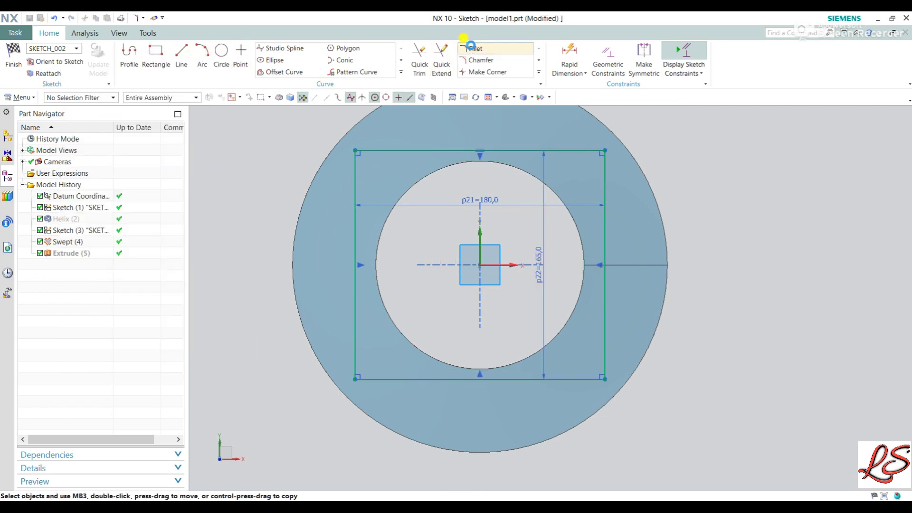
# - Fillet all four corners of the rectangle with a 20 mm radius
pyautogui.click(471, 47)
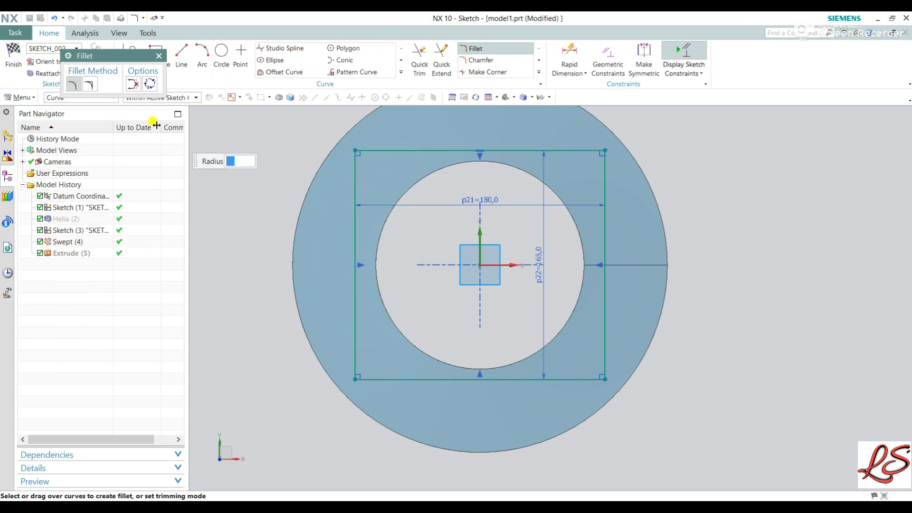
pyautogui.click(376, 150)
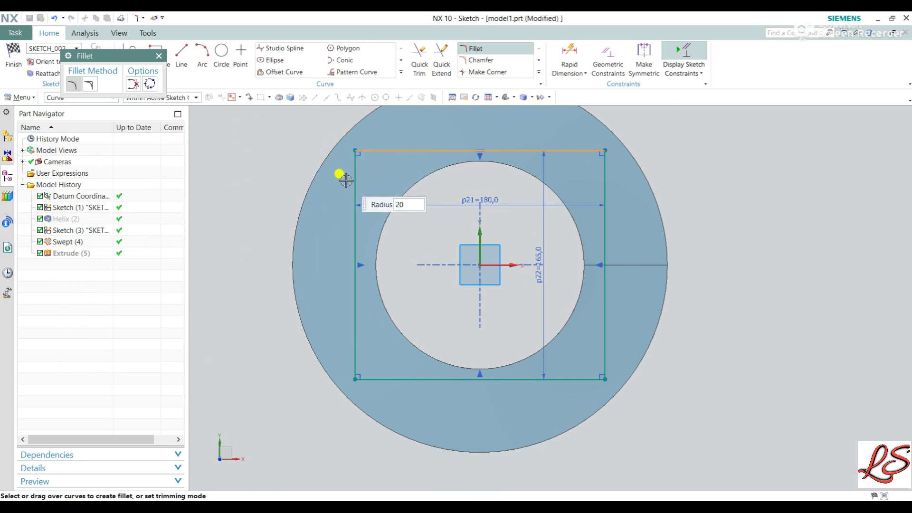
pyautogui.click(356, 181)
pyautogui.click(576, 151)
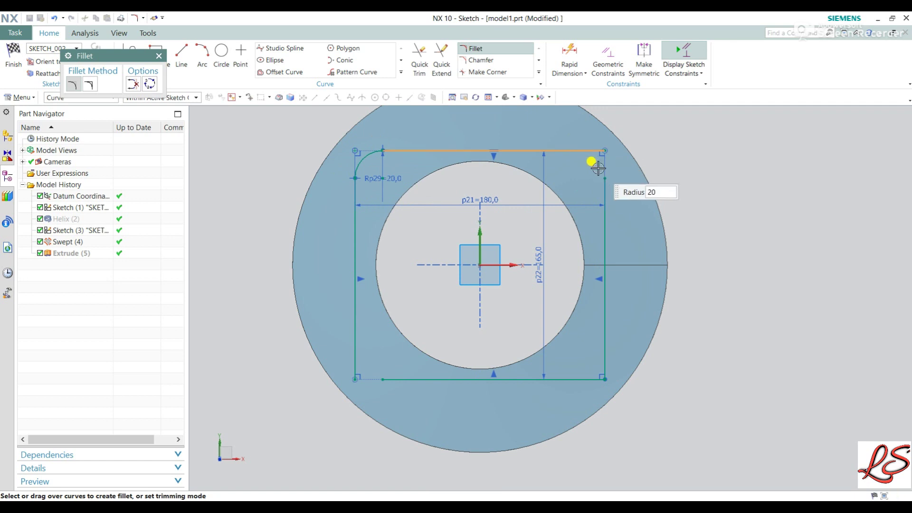
pyautogui.click(604, 175)
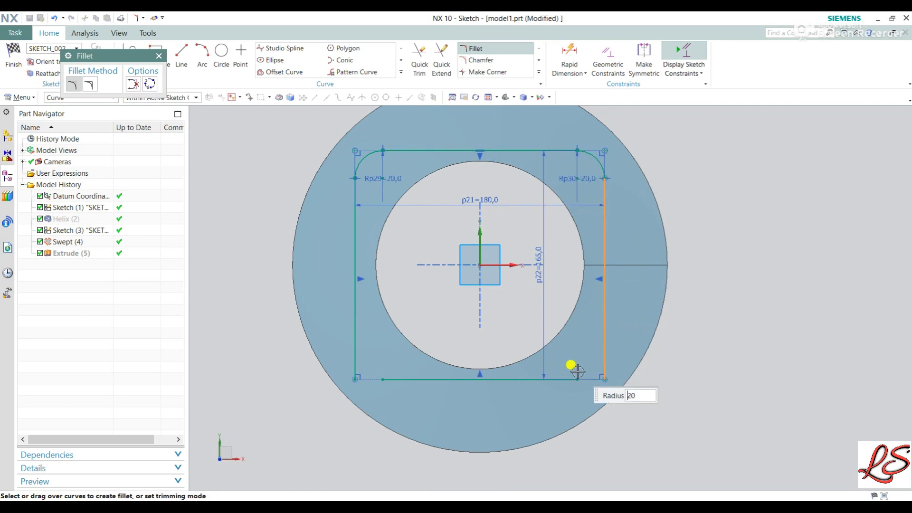
pyautogui.click(549, 378)
pyautogui.click(355, 341)
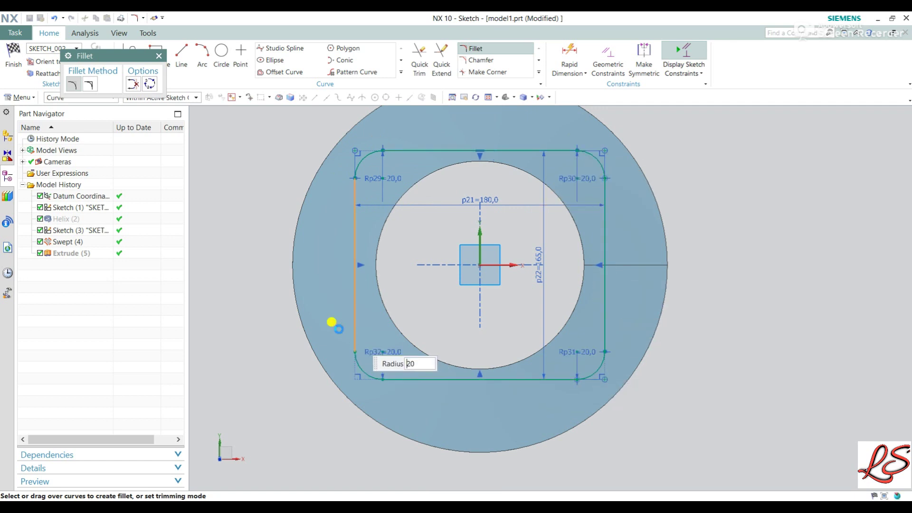
pyautogui.click(157, 57)
# - Finish the sketch and accept the edited sheet extrusion with its rounded profile
pyautogui.click(13, 58)
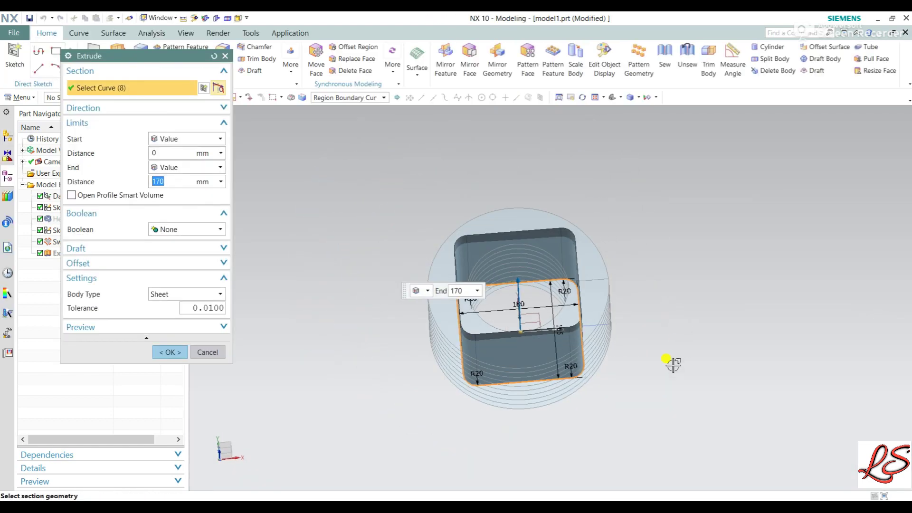
pyautogui.moveTo(667, 375); pyautogui.dragTo(664, 322, button='middle')
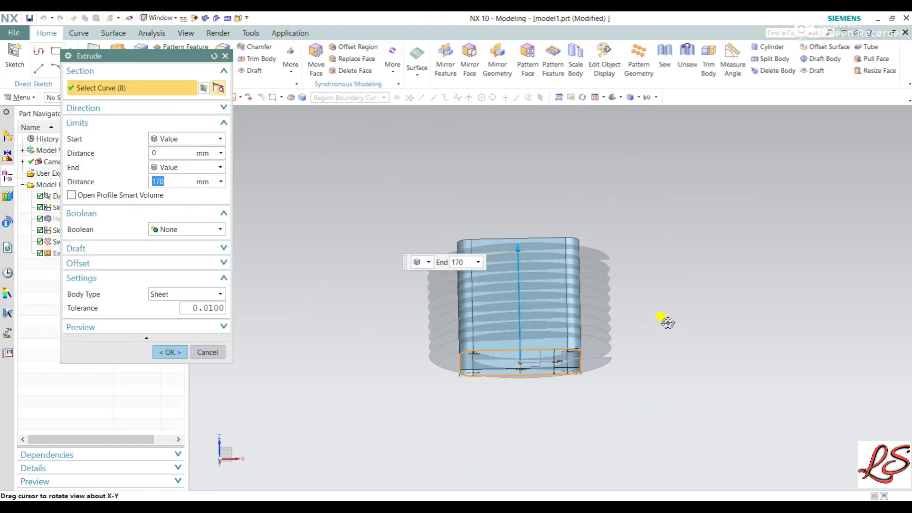
pyautogui.click(170, 352)
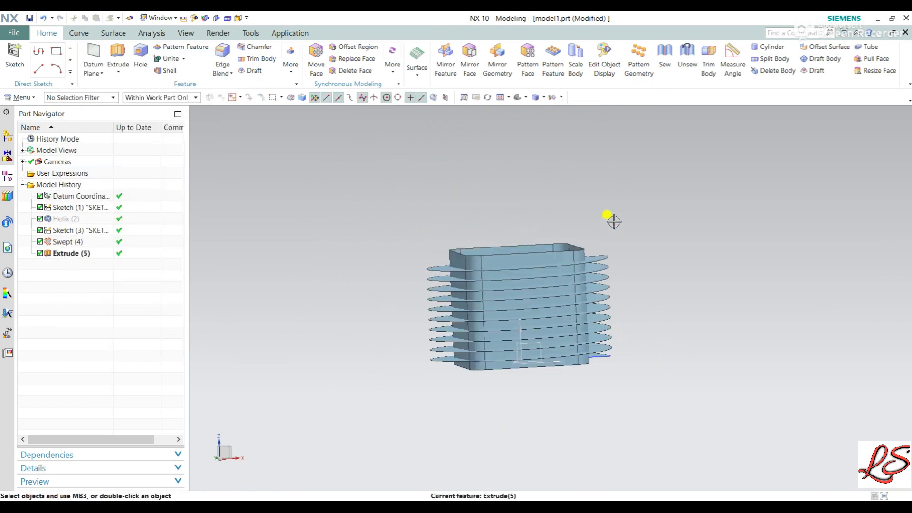
# - Create intersection curves between the extruded sheet's faces and the helical swept surface
pyautogui.moveTo(616, 220); pyautogui.dragTo(613, 240, button='middle')
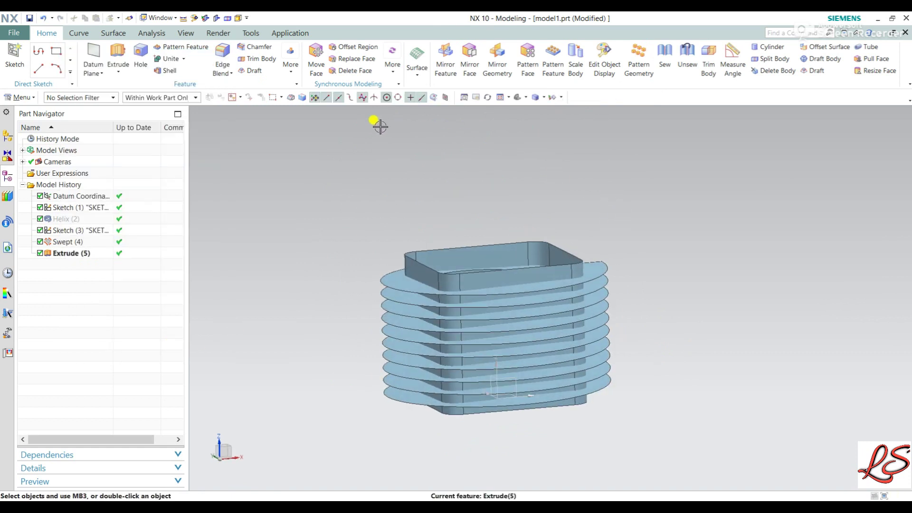
pyautogui.click(89, 36)
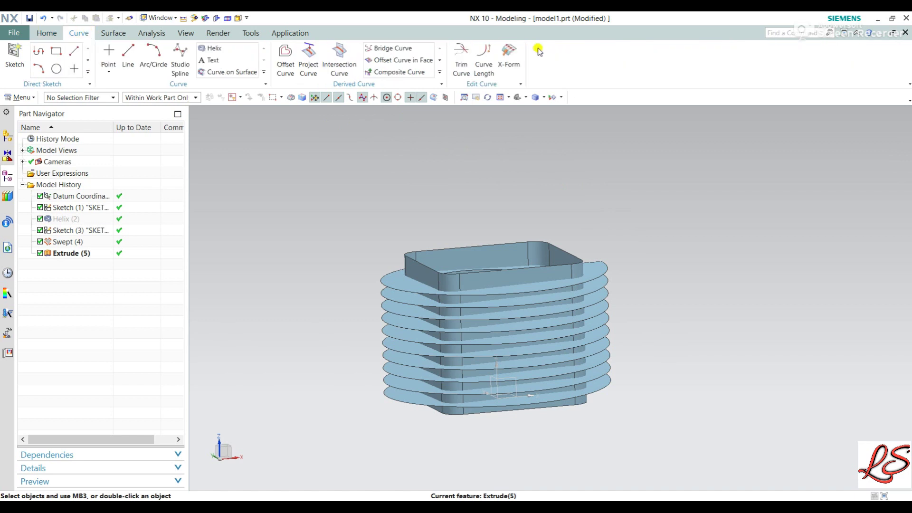
pyautogui.click(337, 53)
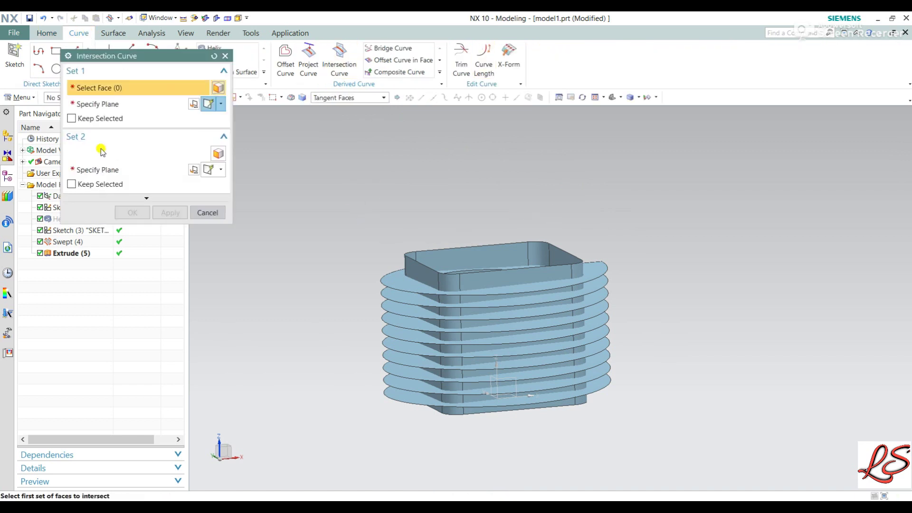
pyautogui.click(469, 240)
pyautogui.click(117, 137)
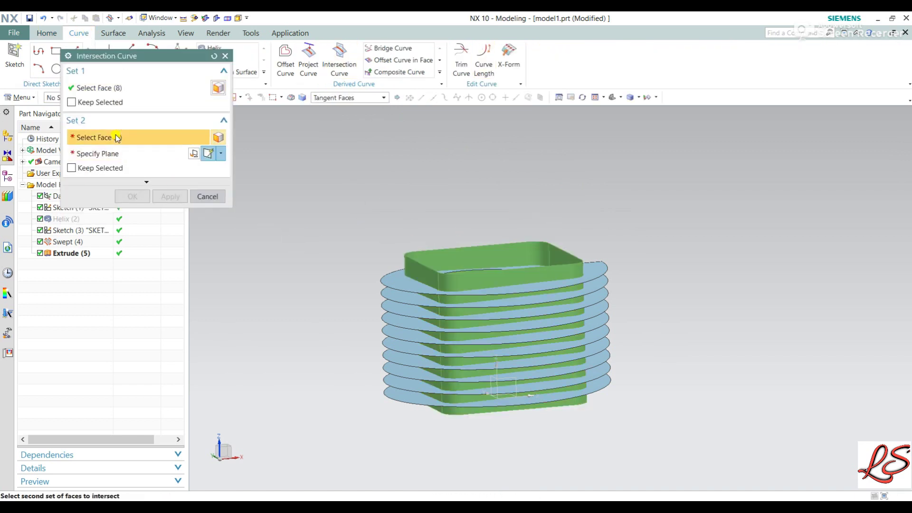
pyautogui.click(610, 284)
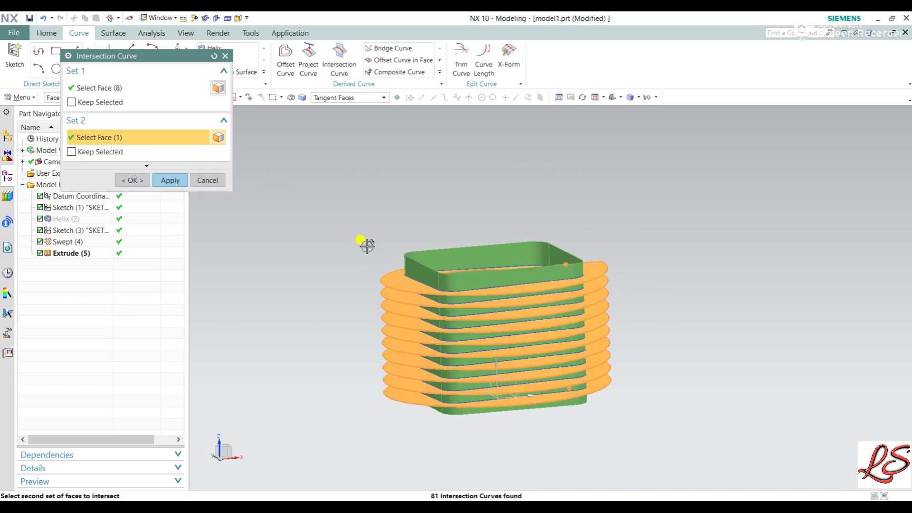
pyautogui.click(167, 180)
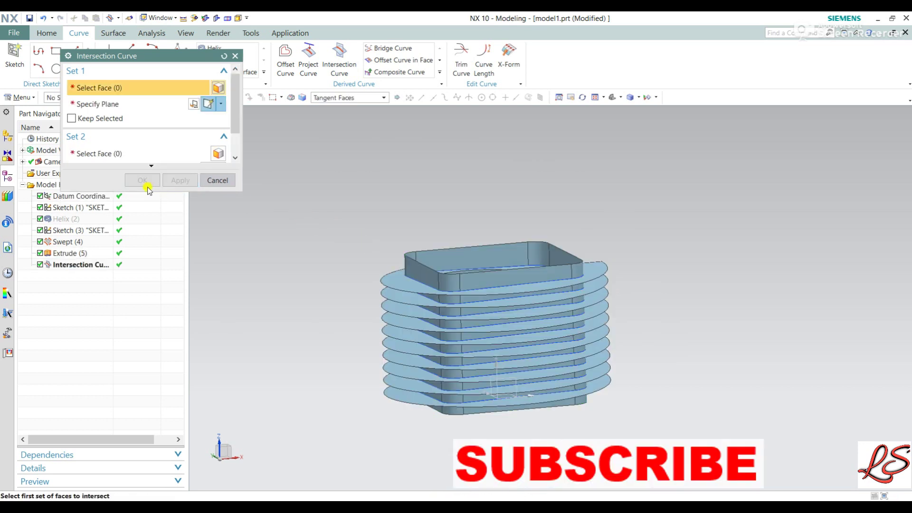
pyautogui.click(217, 180)
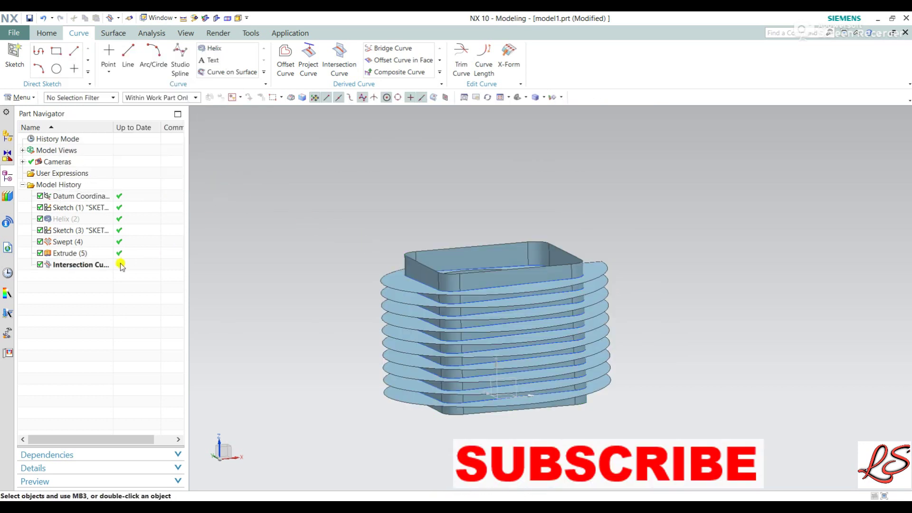
# - Hide the extruded sheet body and the swept surface so only the curves are shown
pyautogui.click(92, 256)
pyautogui.rightClick(93, 256)
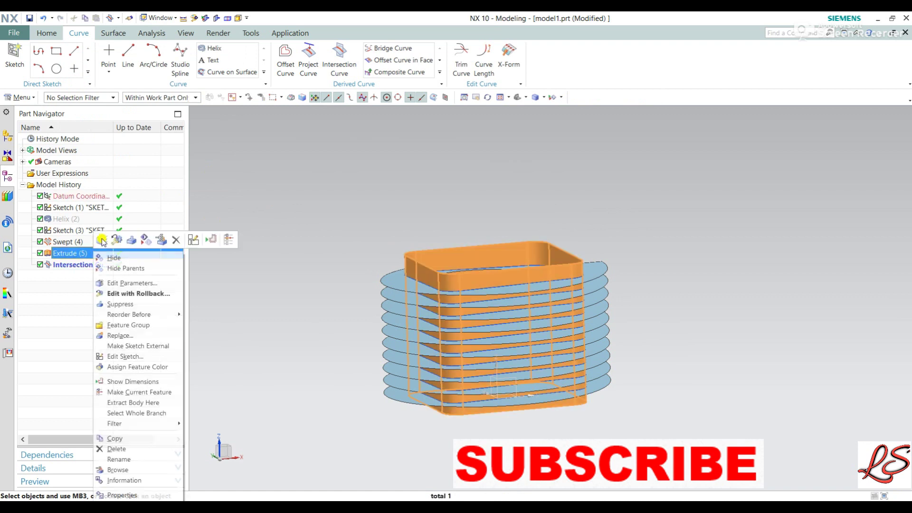
pyautogui.click(101, 246)
pyautogui.rightClick(78, 242)
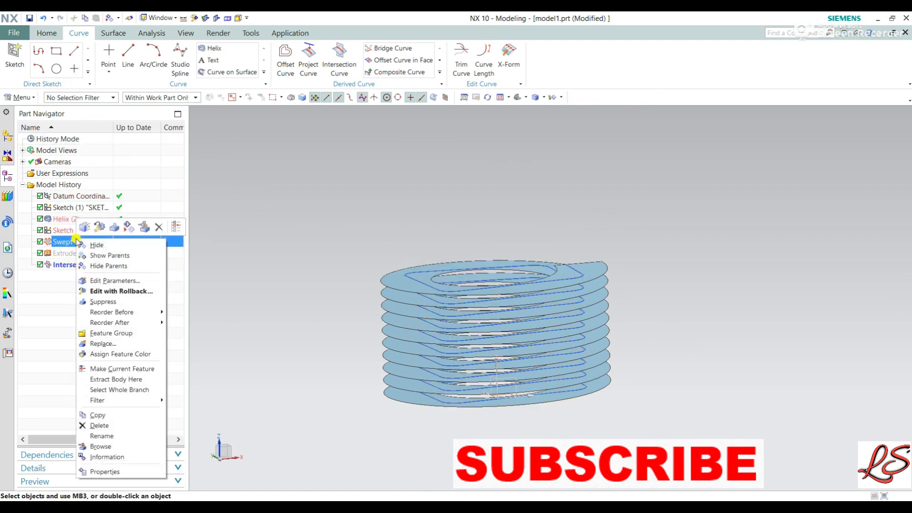
pyautogui.click(123, 243)
pyautogui.rightClick(119, 244)
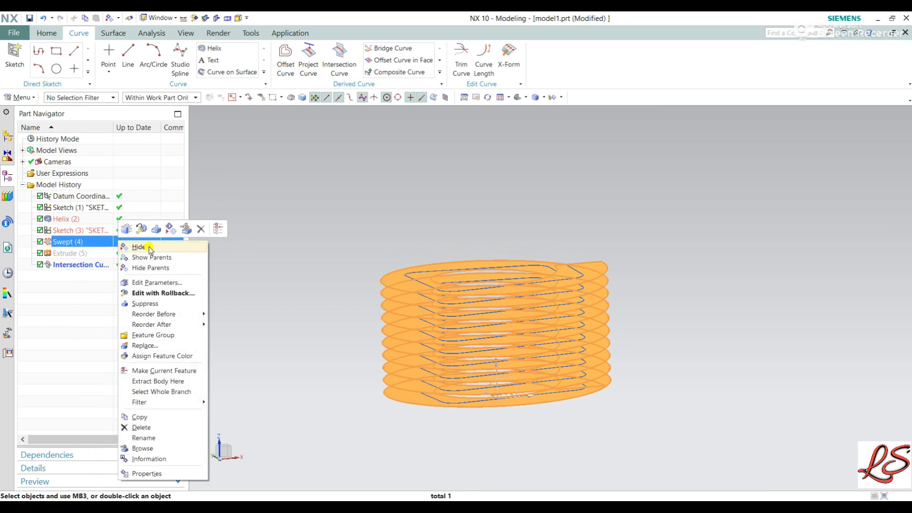
pyautogui.click(126, 232)
# - Hide the swept surface's section sketch line at the base of the coil
pyautogui.moveTo(473, 214); pyautogui.dragTo(561, 291, button='middle')
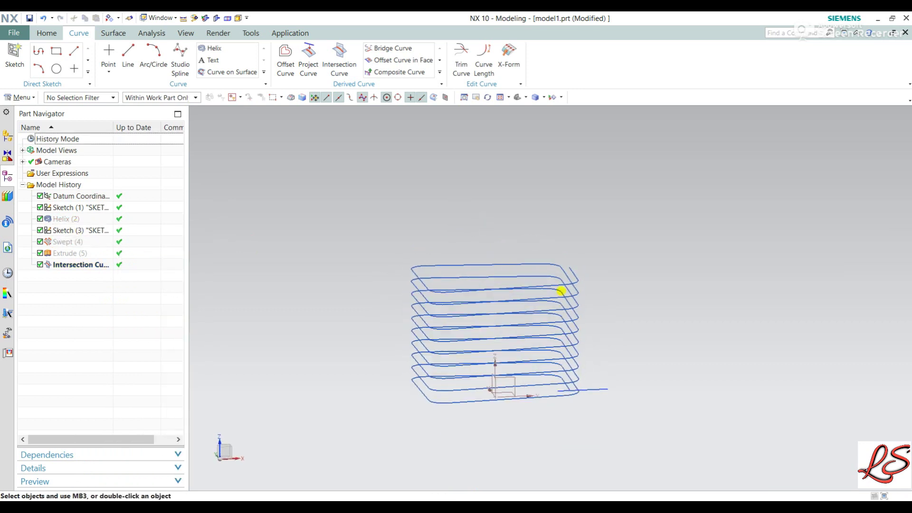
pyautogui.click(602, 389)
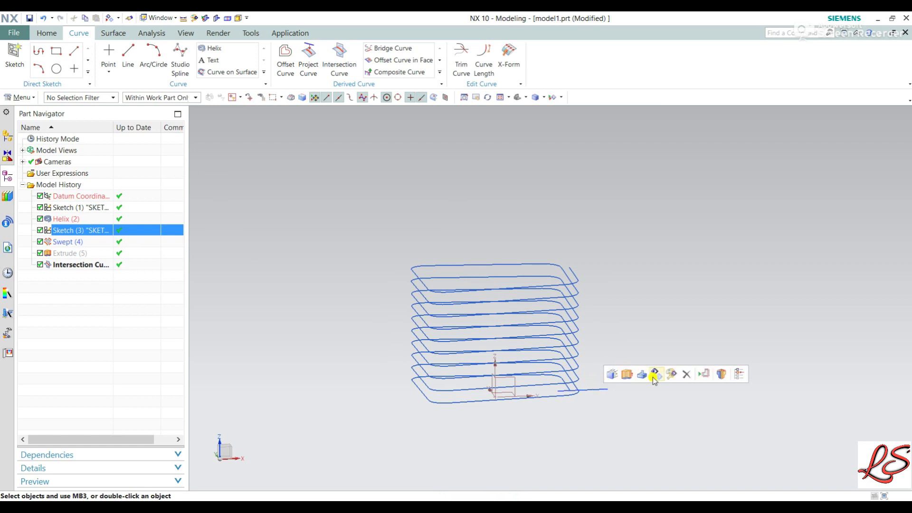
pyautogui.click(660, 375)
pyautogui.moveTo(635, 254)
pyautogui.mouseDown(button='middle')
pyautogui.moveTo(598, 212)
pyautogui.moveTo(624, 237)
pyautogui.mouseUp(button='middle')
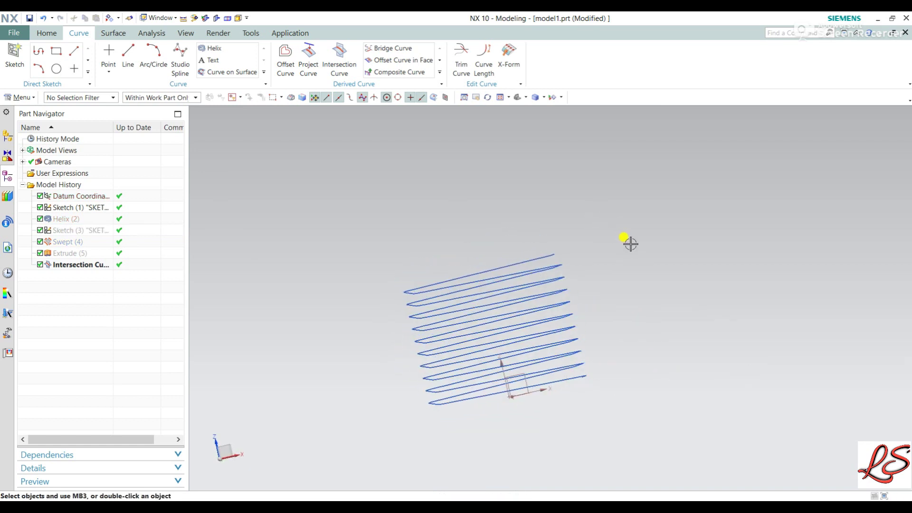
# - Create a tube along the intersection curves with a 4 mm outer diameter and a 0 mm inner diameter
pyautogui.click(62, 34)
pyautogui.click(869, 47)
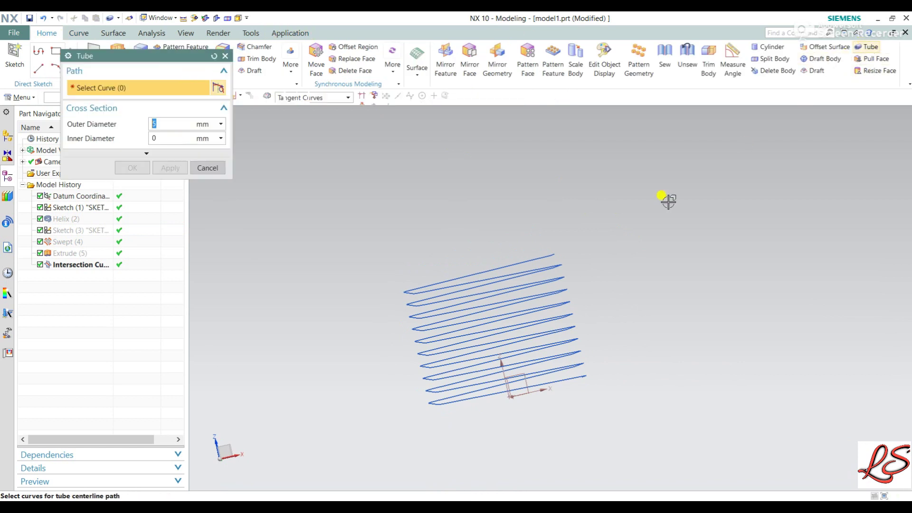
pyautogui.click(549, 250)
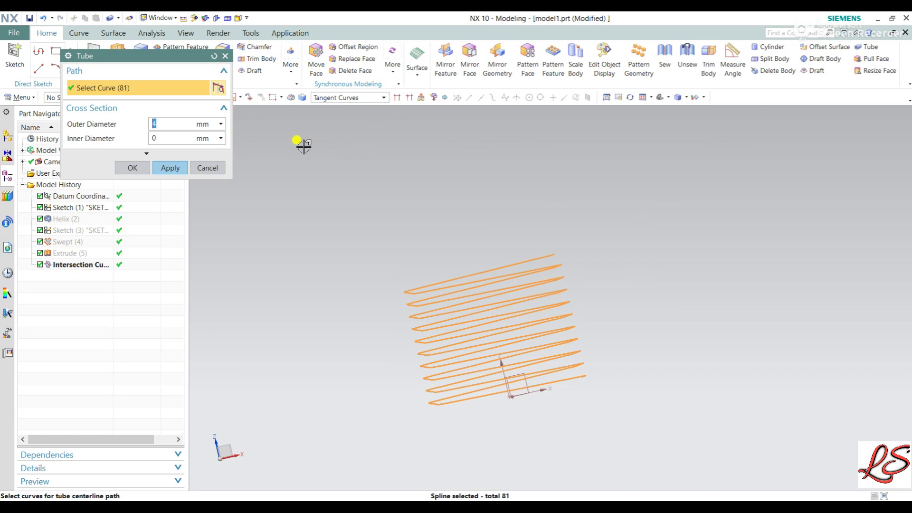
pyautogui.click(133, 168)
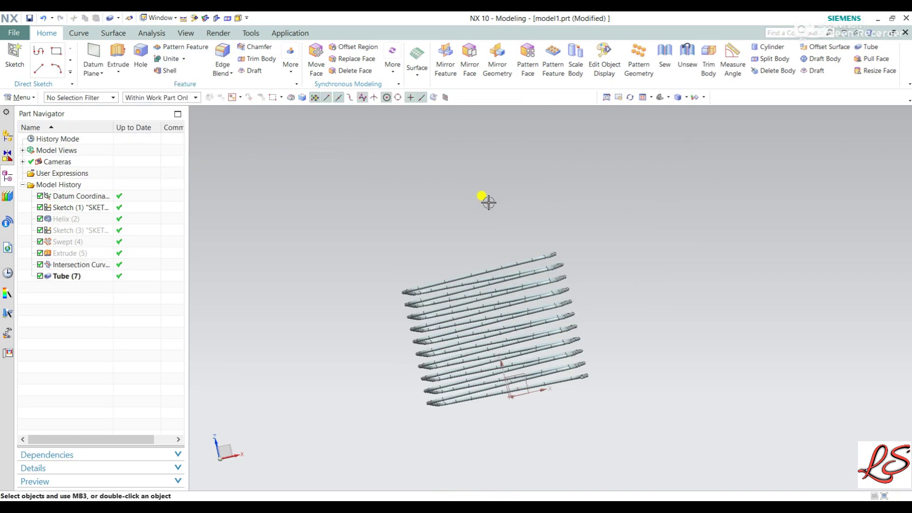
# - Edit the tube feature's parameters, adjust its outer diameter and accept the edit
pyautogui.moveTo(461, 197); pyautogui.dragTo(592, 353, button='middle')
pyautogui.moveTo(592, 176); pyautogui.dragTo(559, 207, button='middle')
pyautogui.click(70, 276)
pyautogui.rightClick(71, 277)
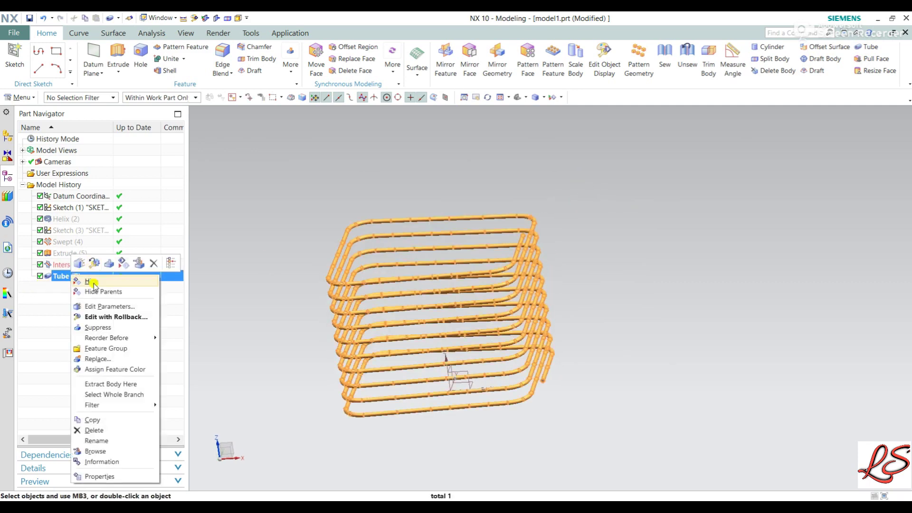
pyautogui.click(91, 306)
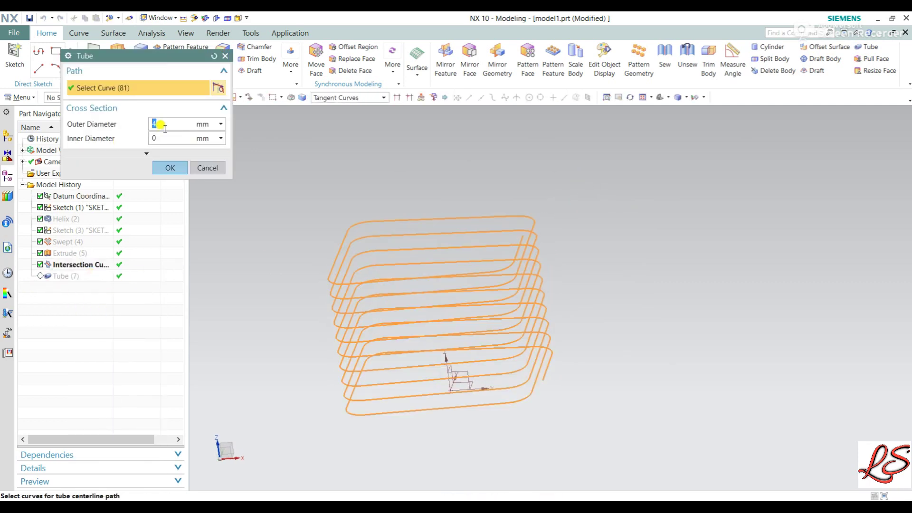
pyautogui.click(170, 167)
# - Display the coil in True Shading render mode
pyautogui.moveTo(593, 172); pyautogui.dragTo(633, 182, button='middle')
pyautogui.scroll(2, 633, 181)
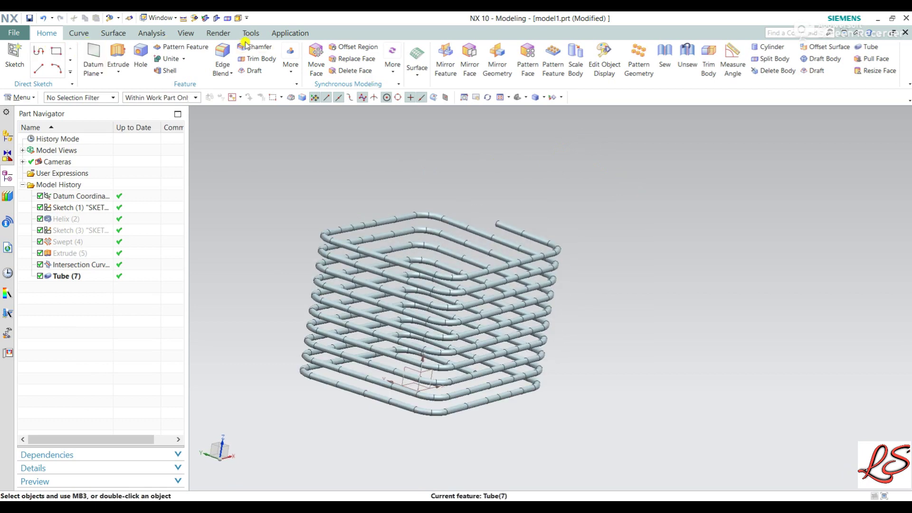
pyautogui.click(218, 33)
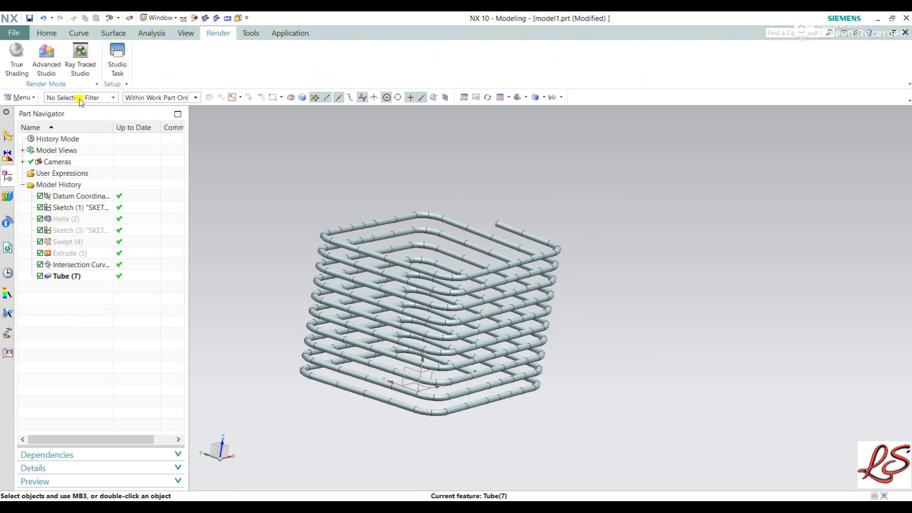
pyautogui.click(16, 56)
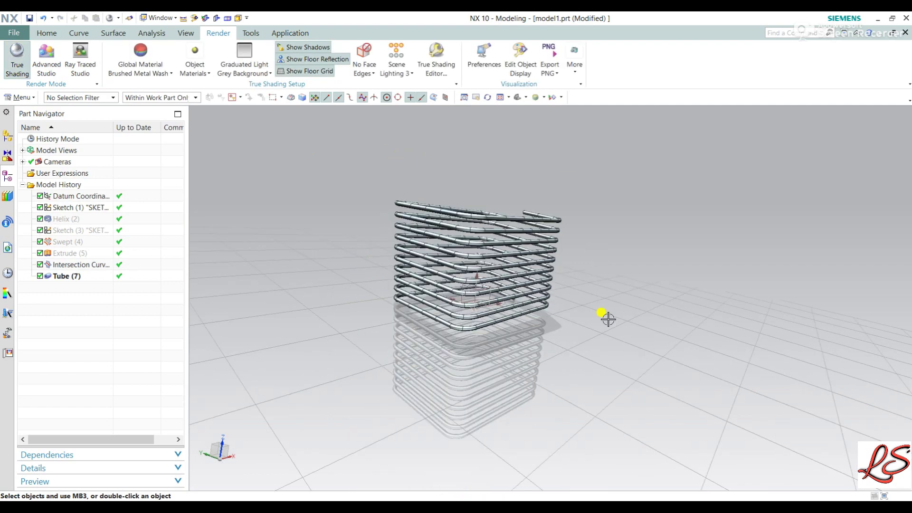
pyautogui.moveTo(607, 319); pyautogui.dragTo(532, 314, button='middle')
# - Turn off the shadows, floor reflection and floor grid in the True Shading display
pyautogui.click(308, 48)
pyautogui.moveTo(301, 212); pyautogui.dragTo(263, 152, button='middle')
pyautogui.click(306, 58)
pyautogui.scroll(2, 257, 176)
pyautogui.click(304, 71)
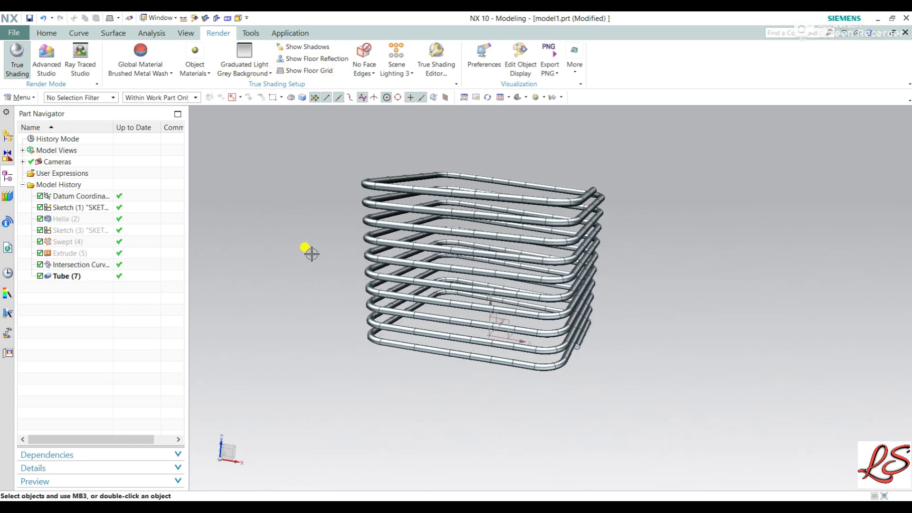
pyautogui.moveTo(298, 233); pyautogui.dragTo(299, 198, button='middle')
pyautogui.scroll(2, 303, 197)
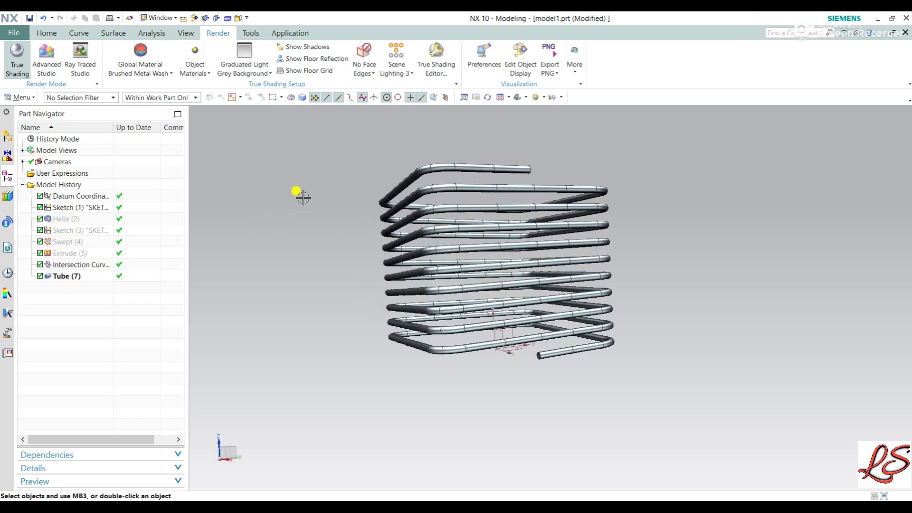